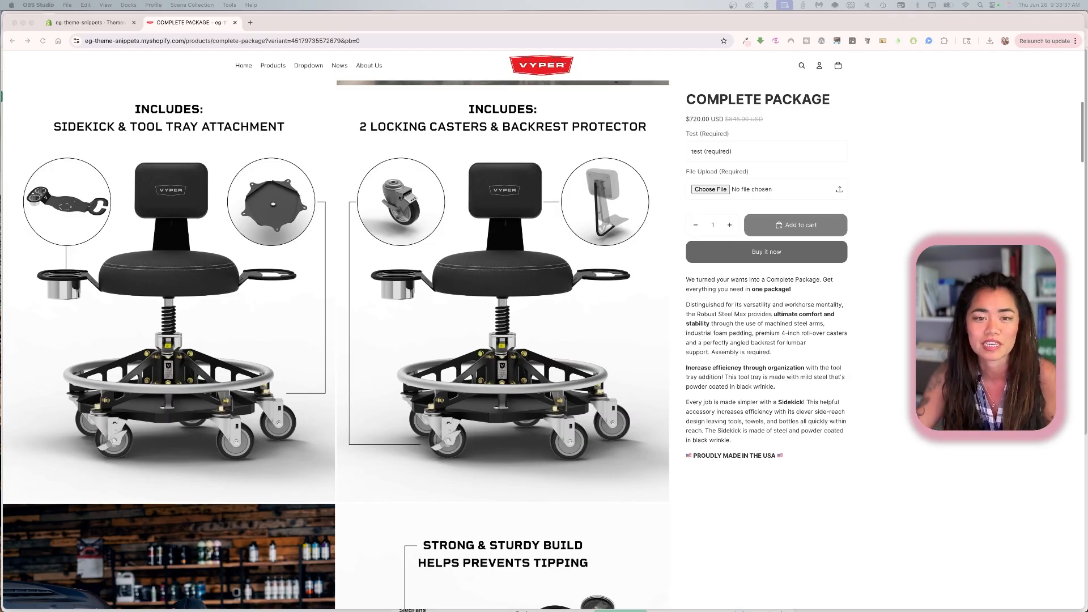
Fill in the Complete Package's required Test field with "testing" and attach g-thumbtack.png as its file upload.
left_click(594, 183)
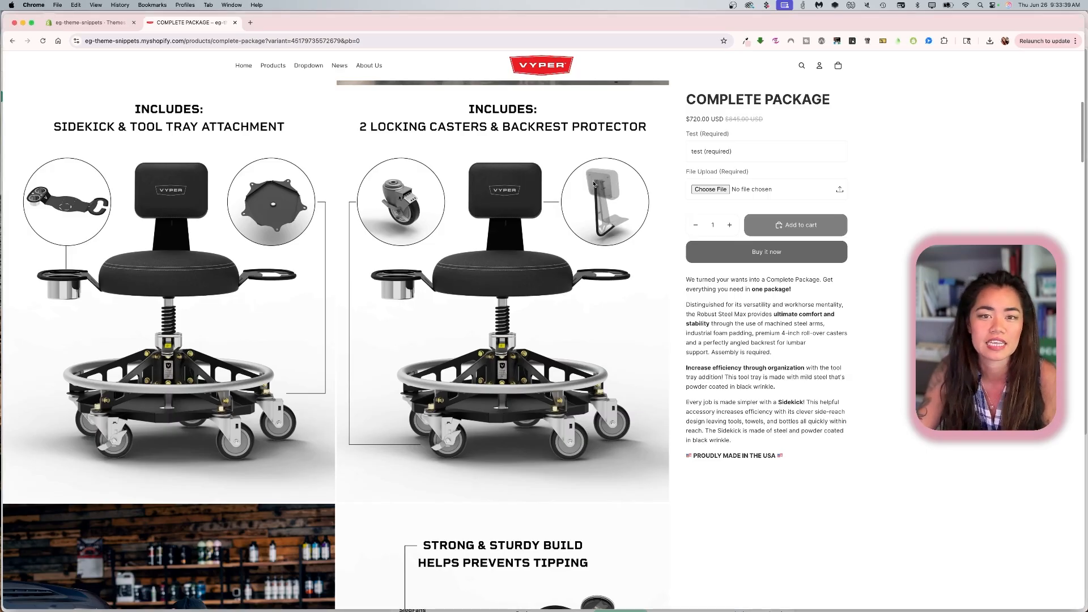
scroll(594, 183, "up", 8)
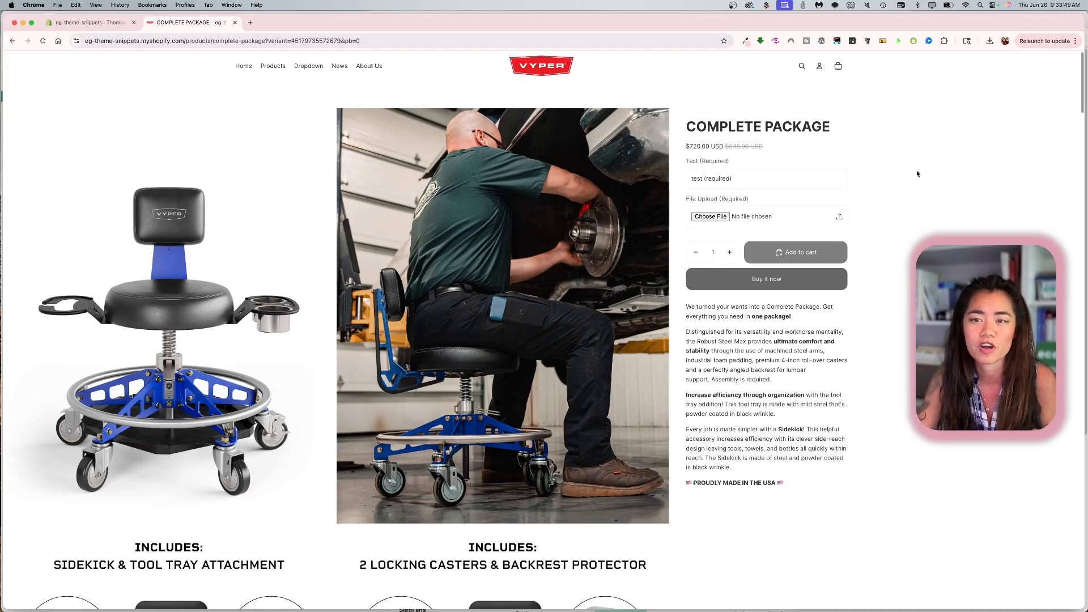
left_click(712, 181)
type("testing")
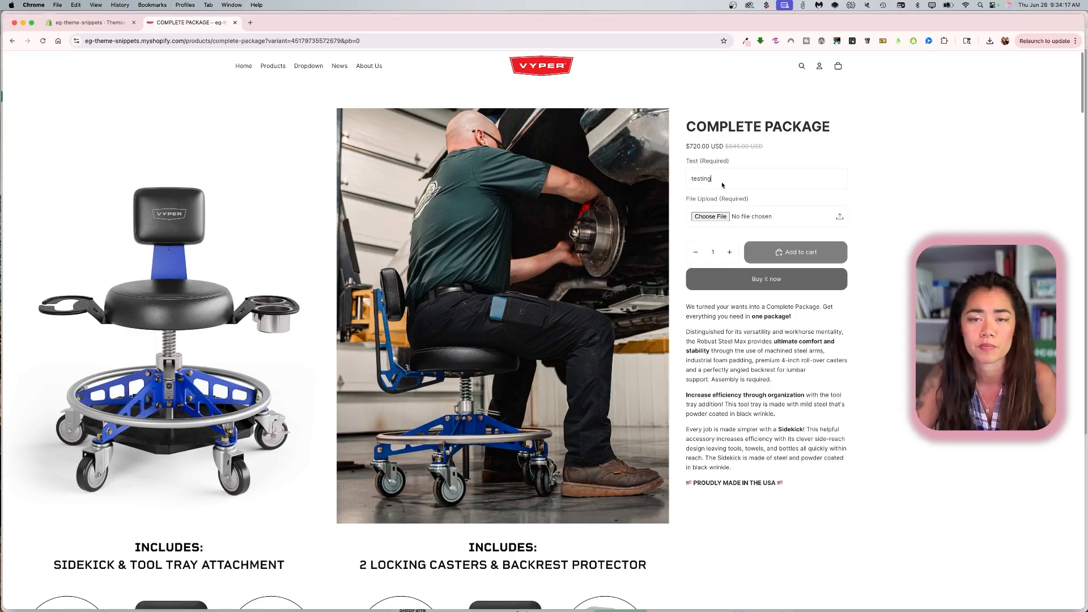
left_click(716, 220)
double_click(533, 241)
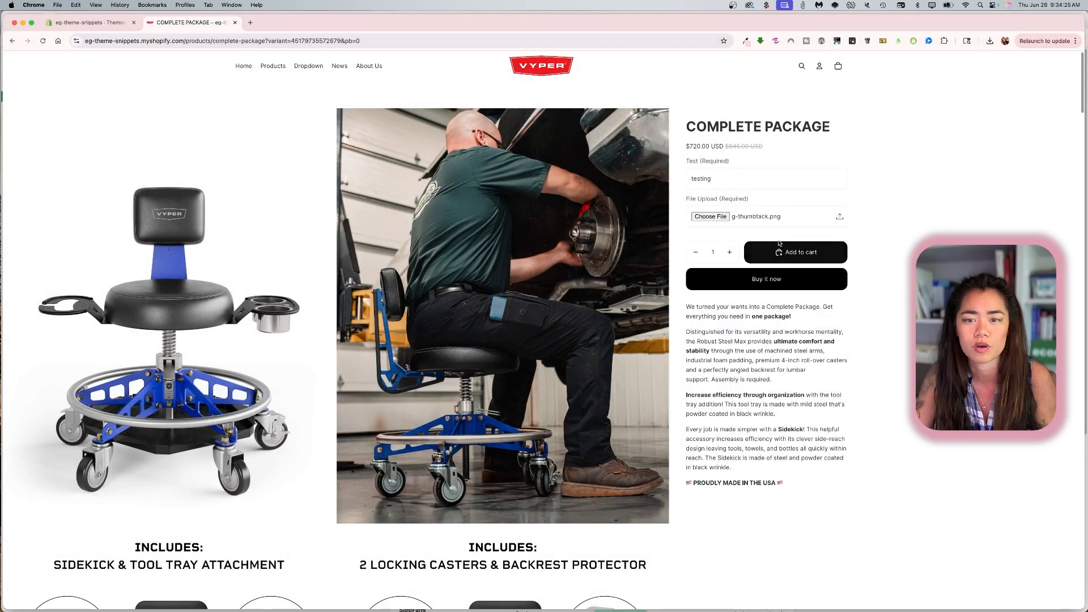
Add the Complete Package to the cart and go to checkout to review its custom properties in the order summary.
left_click(817, 258)
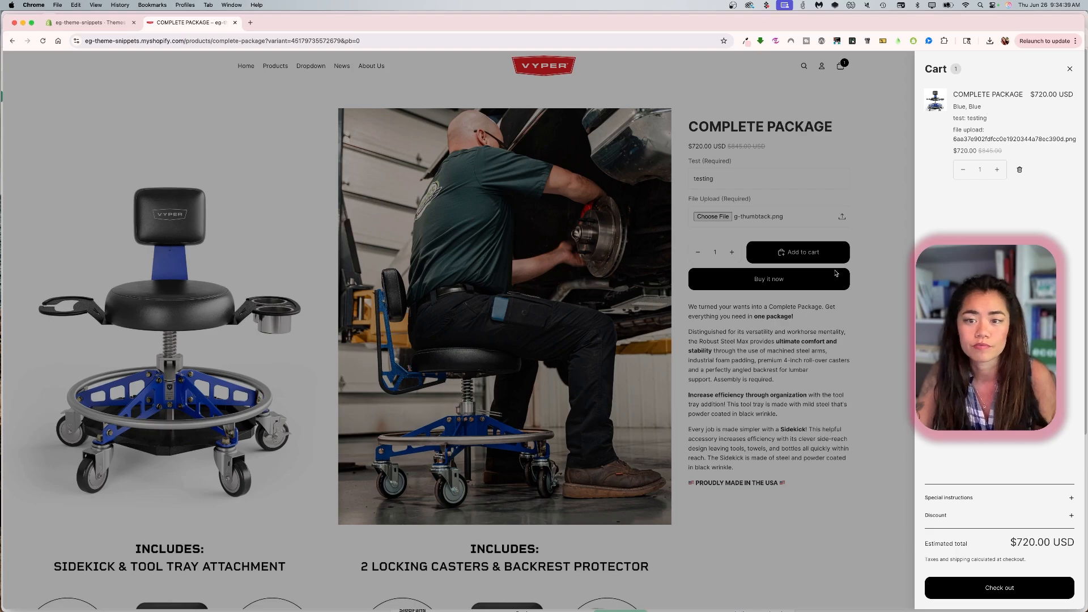
left_click(792, 161)
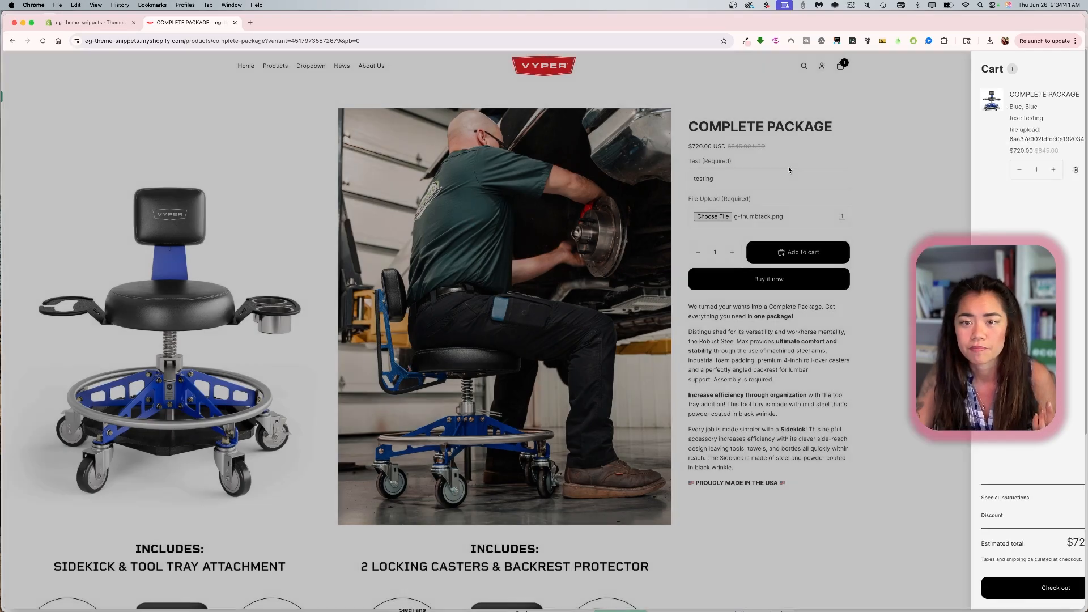
left_click(838, 66)
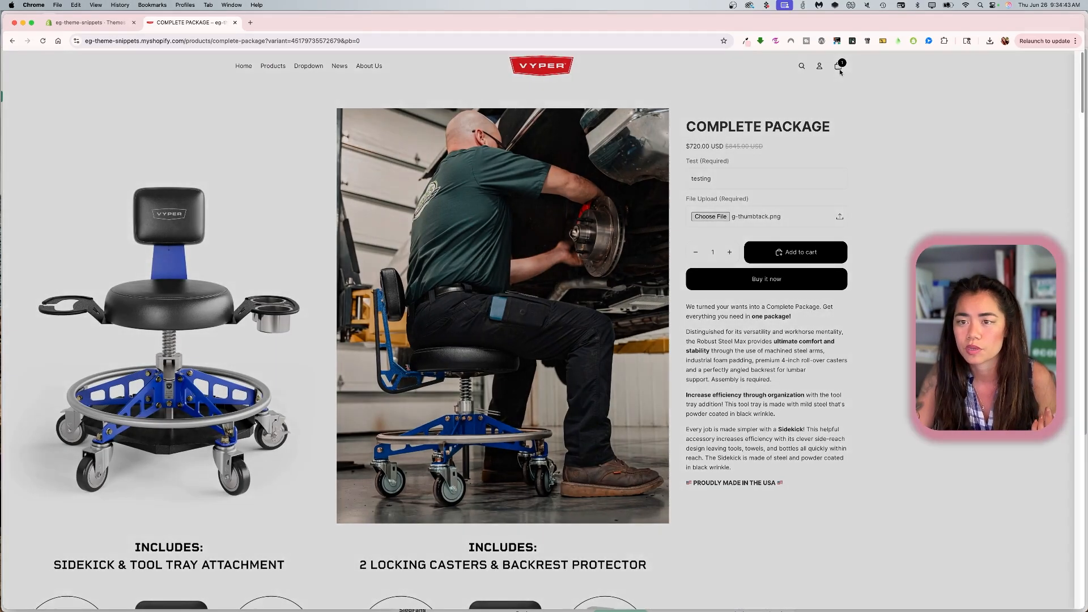
left_click(987, 586)
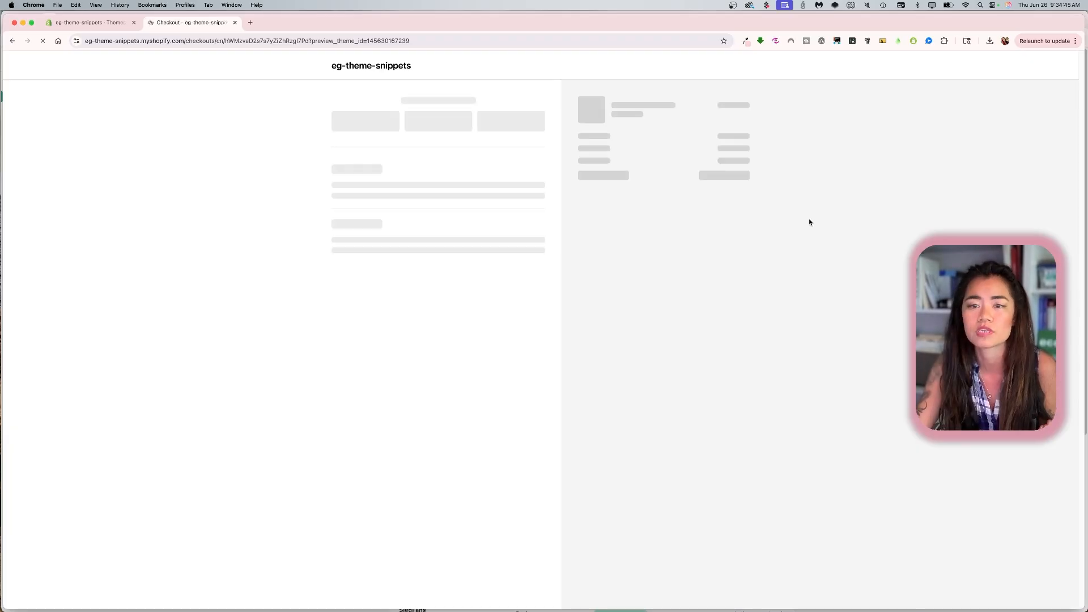
left_click(775, 285)
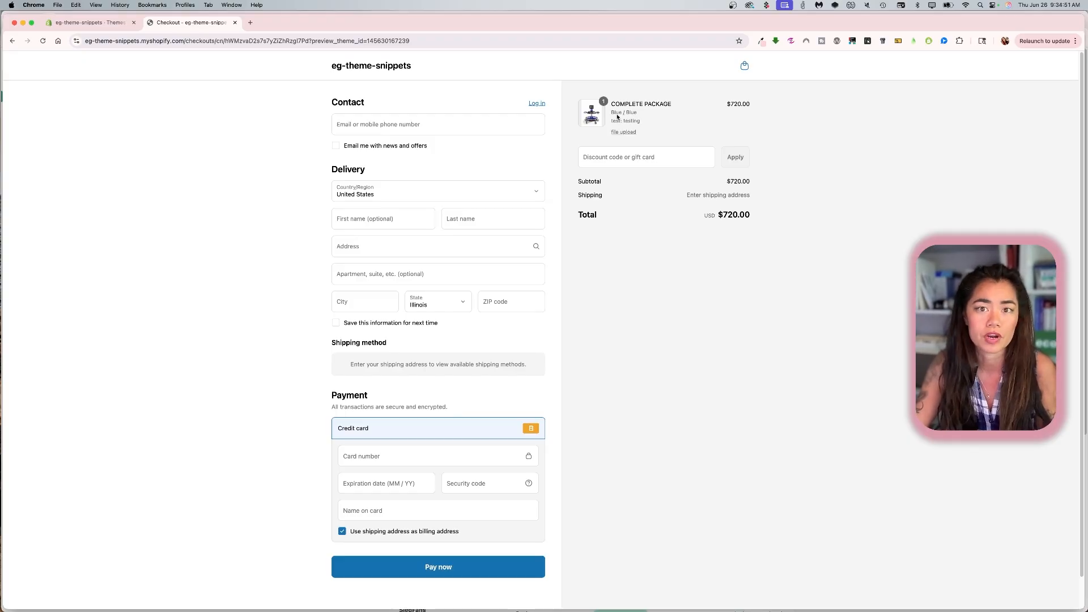
left_click_drag(650, 116, 673, 137)
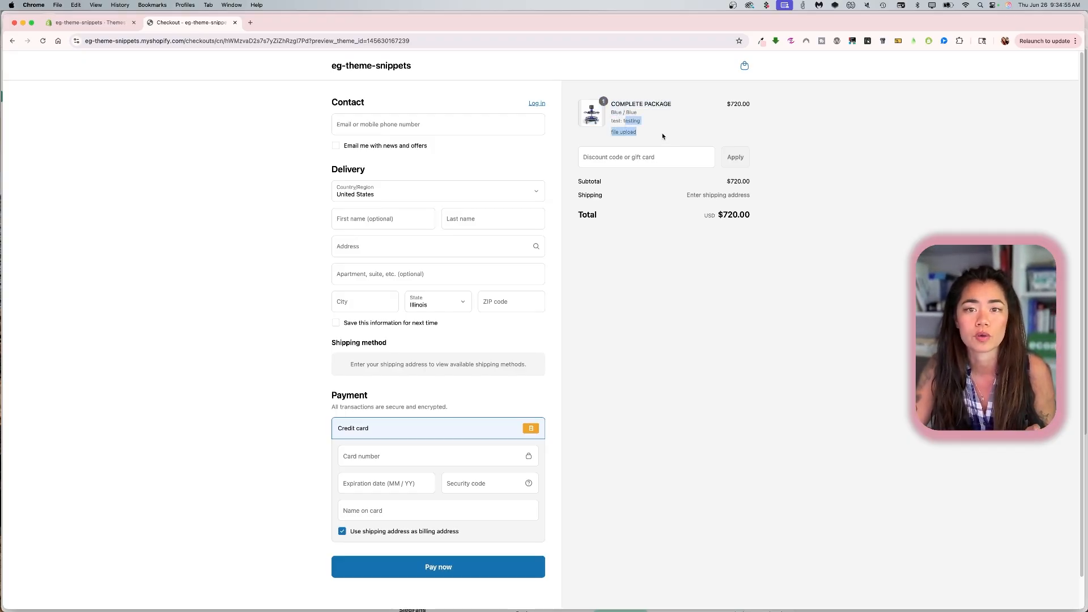
left_click(662, 136)
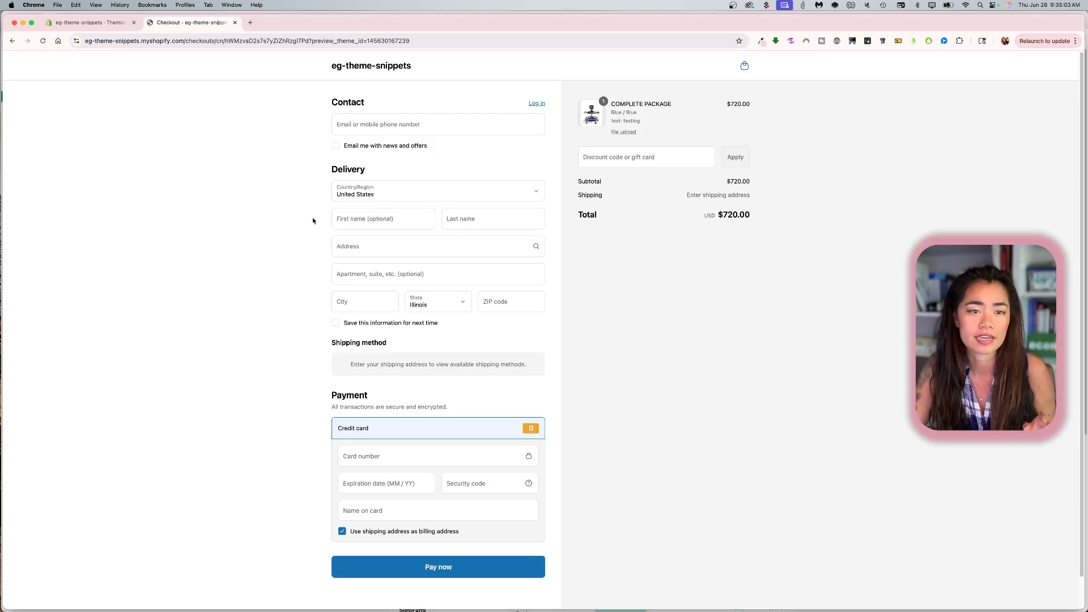
In the Shopify admin's Themes page, add the Horizon version 1.0.5 update to the theme library as a copy.
left_click(91, 23)
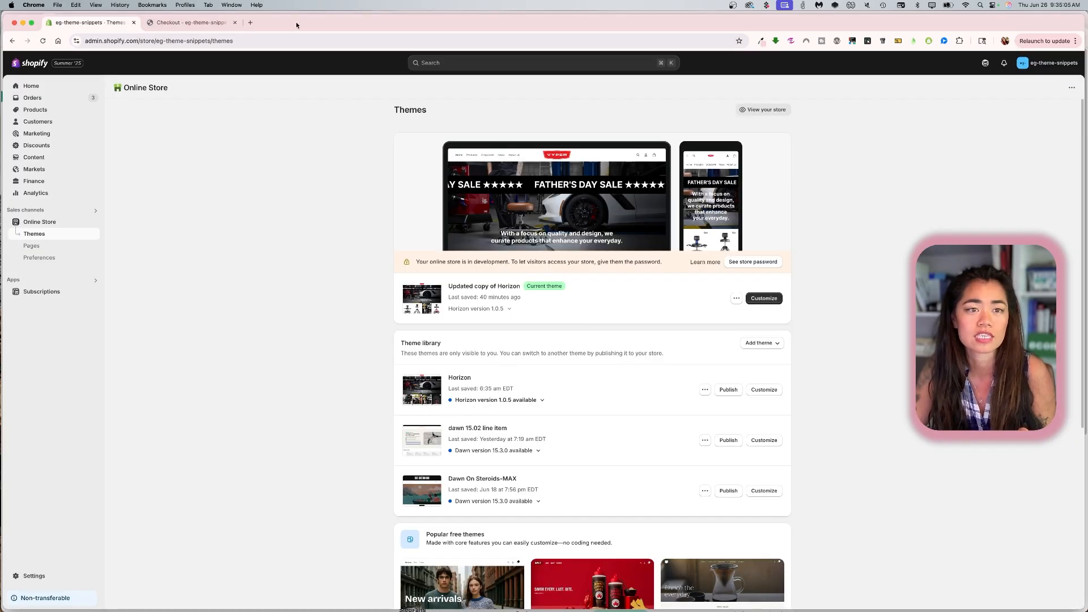
double_click(296, 22)
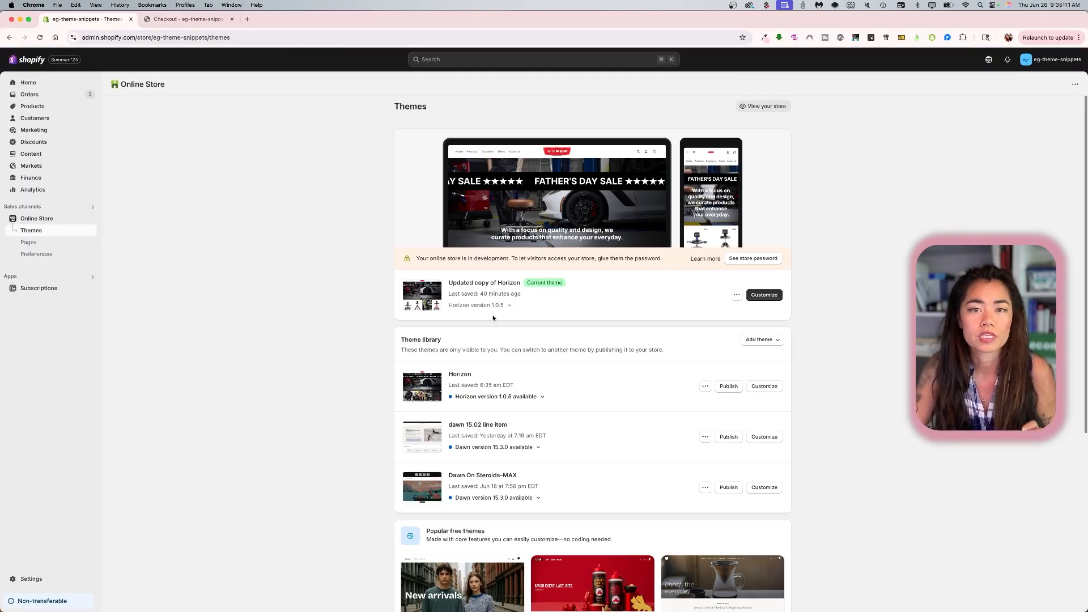
left_click(515, 396)
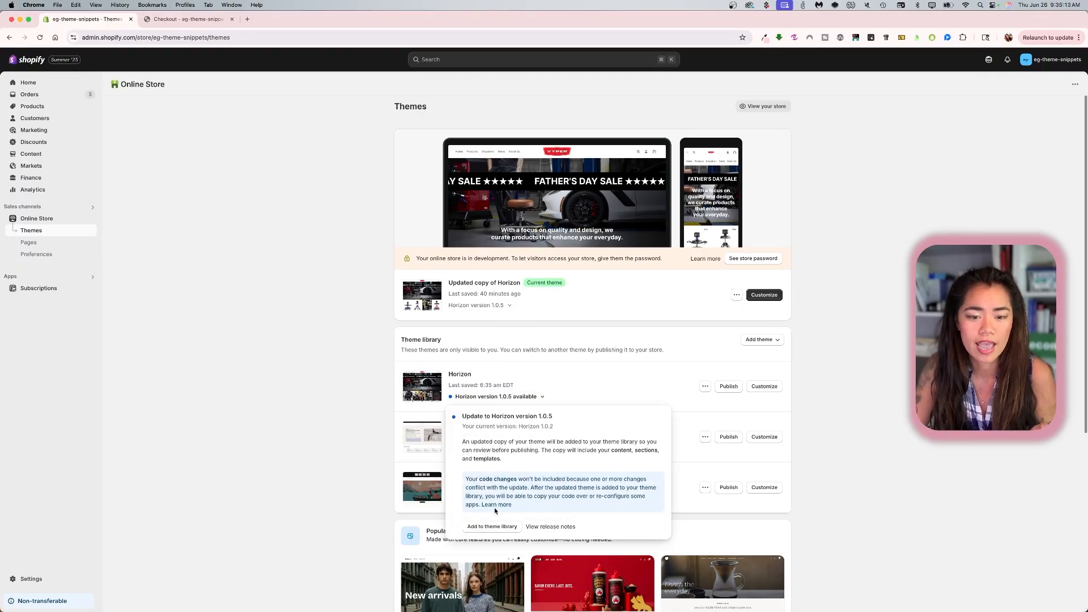
left_click(492, 526)
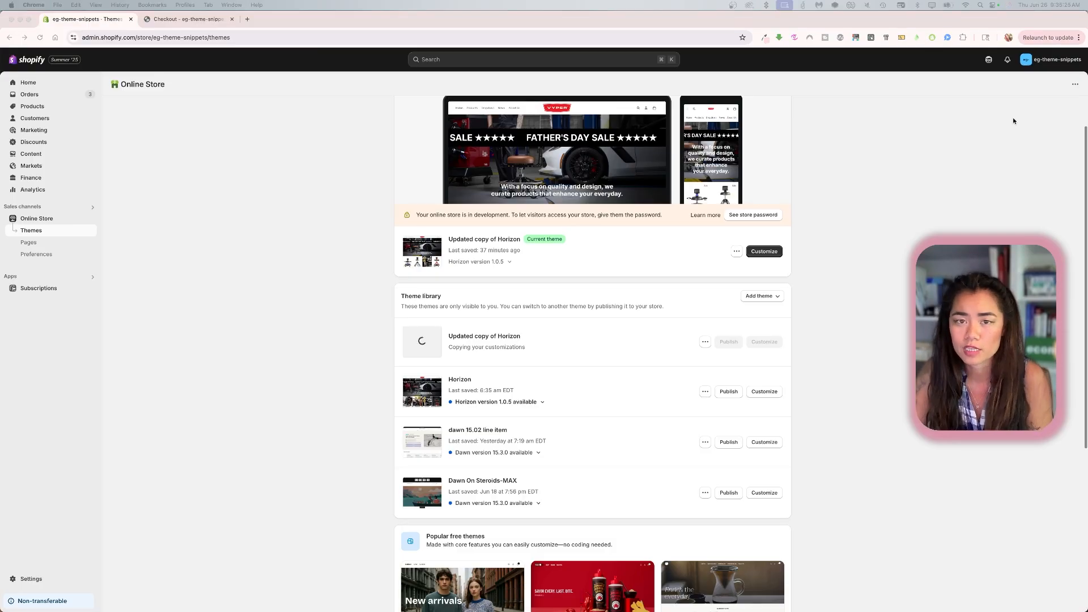
Switch to TextEdit to look over the snippet code in eg-custom-properties.rtf, and return to the theme library in Chrome.
left_click_drag(1012, 119, 565, 94)
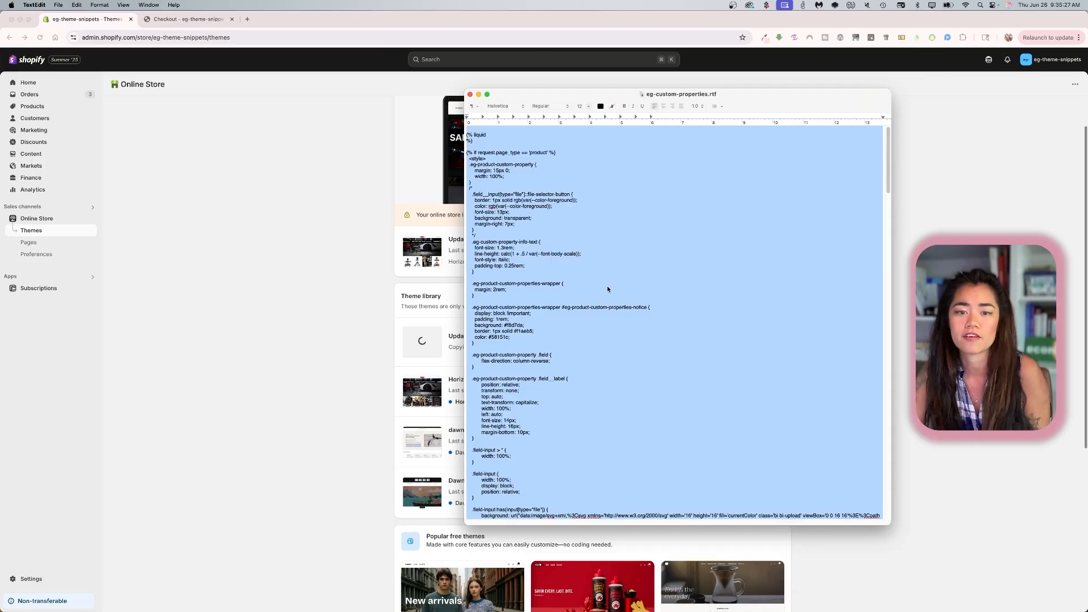
left_click(607, 286)
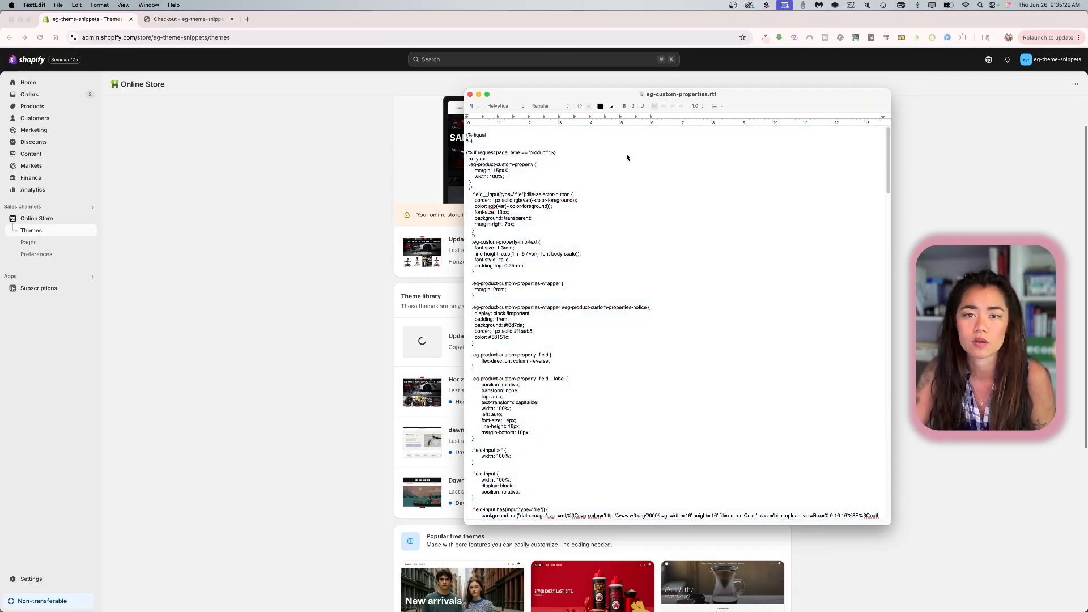
left_click_drag(623, 98, 1087, 107)
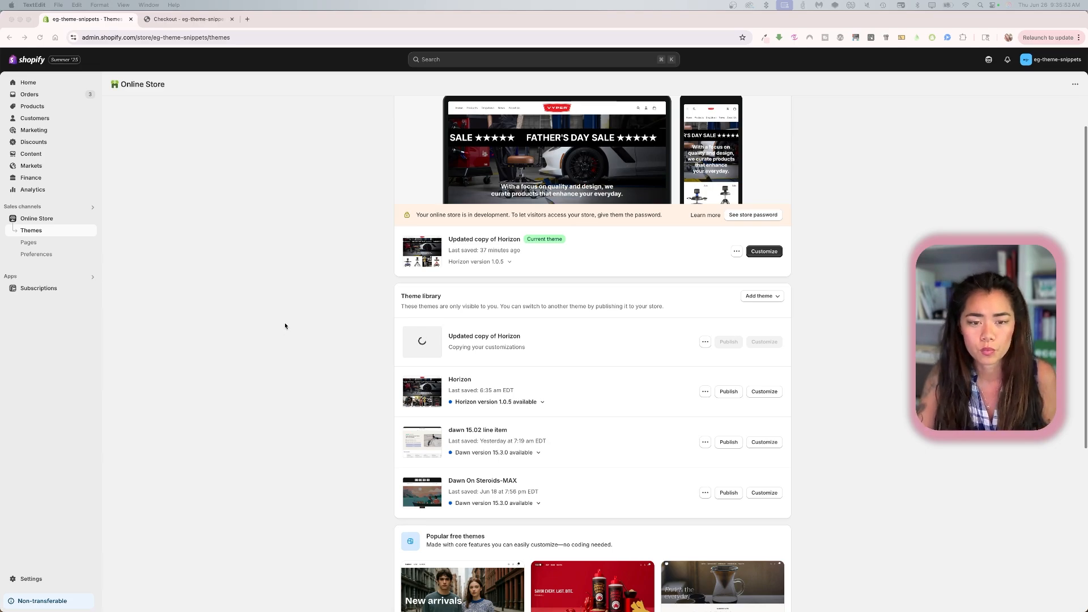
left_click(304, 328)
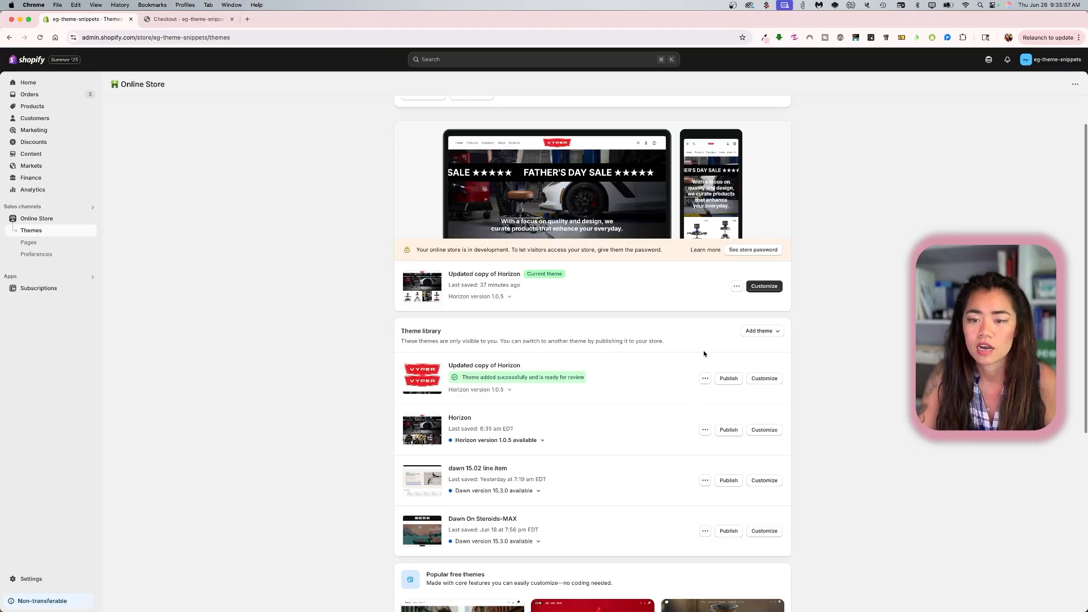
Open the code of the unpublished Updated copy of Horizon theme and start a new file in its sections folder.
left_click(704, 381)
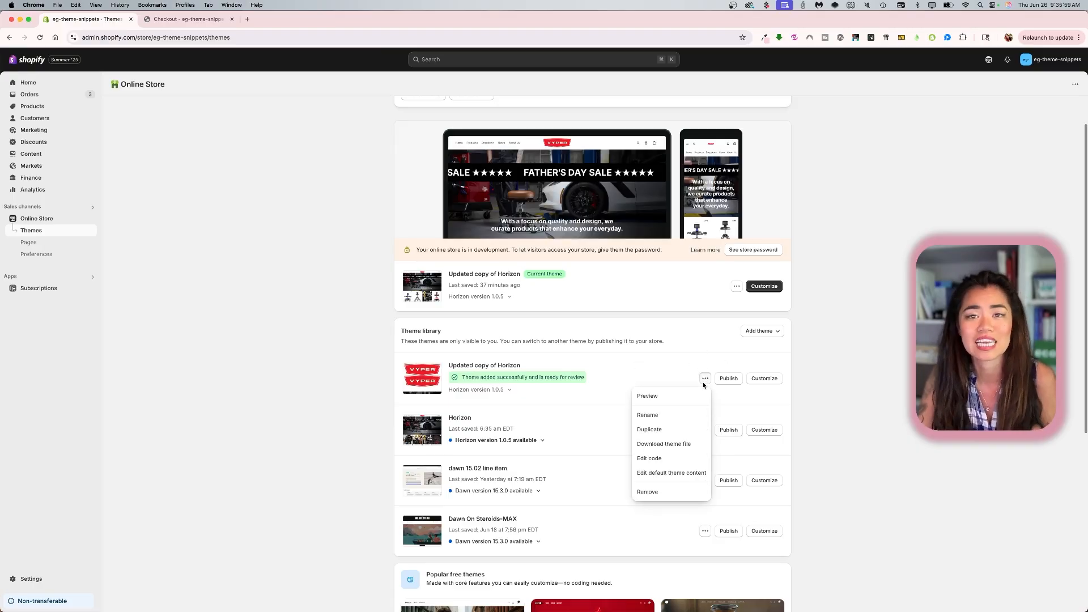
left_click(677, 458)
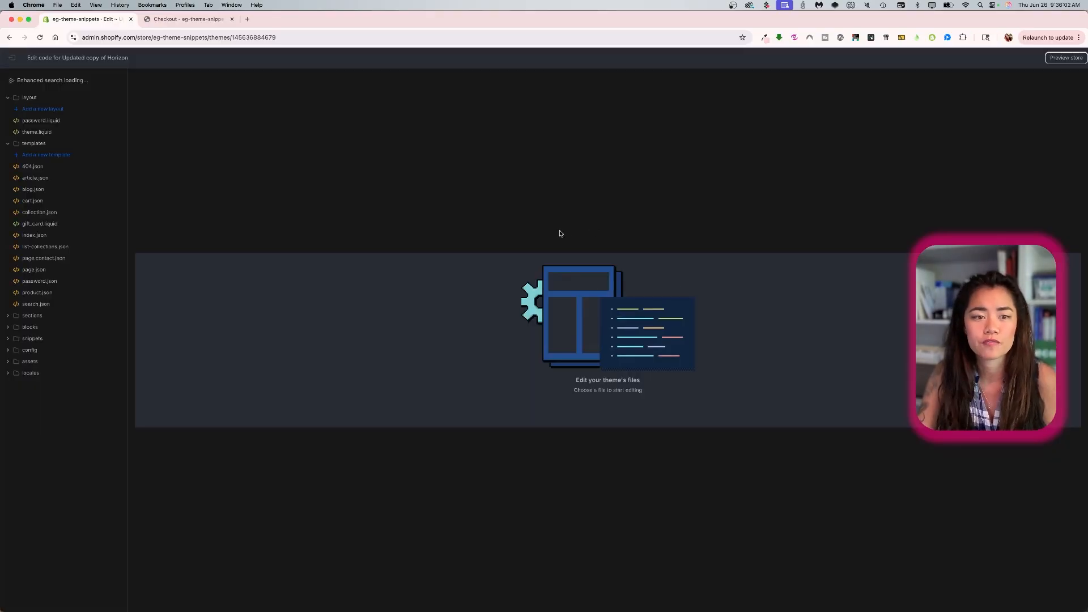
left_click(44, 147)
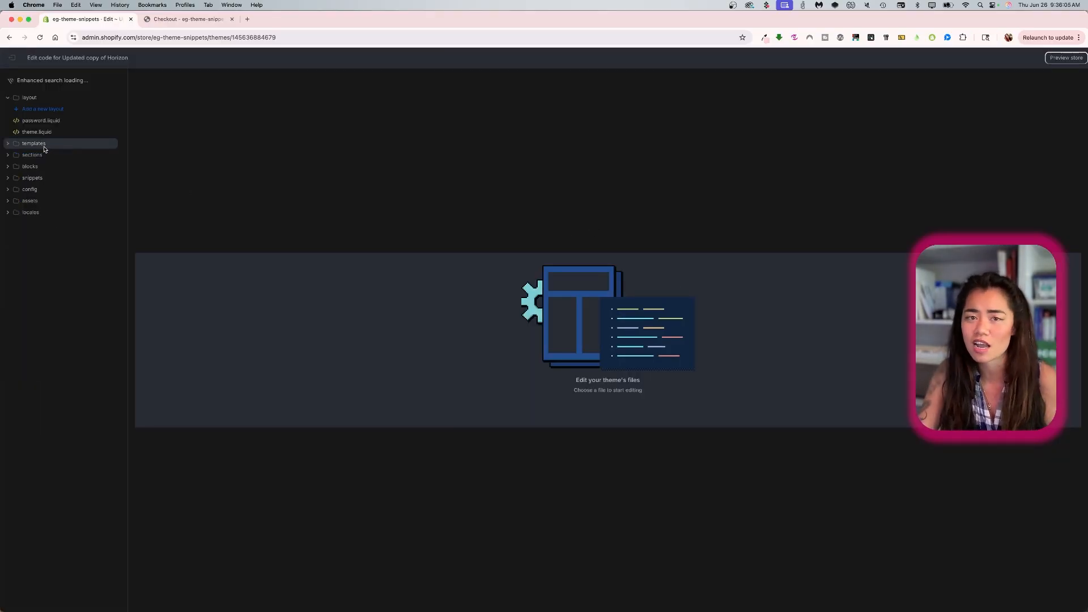
left_click(45, 150)
left_click(41, 161)
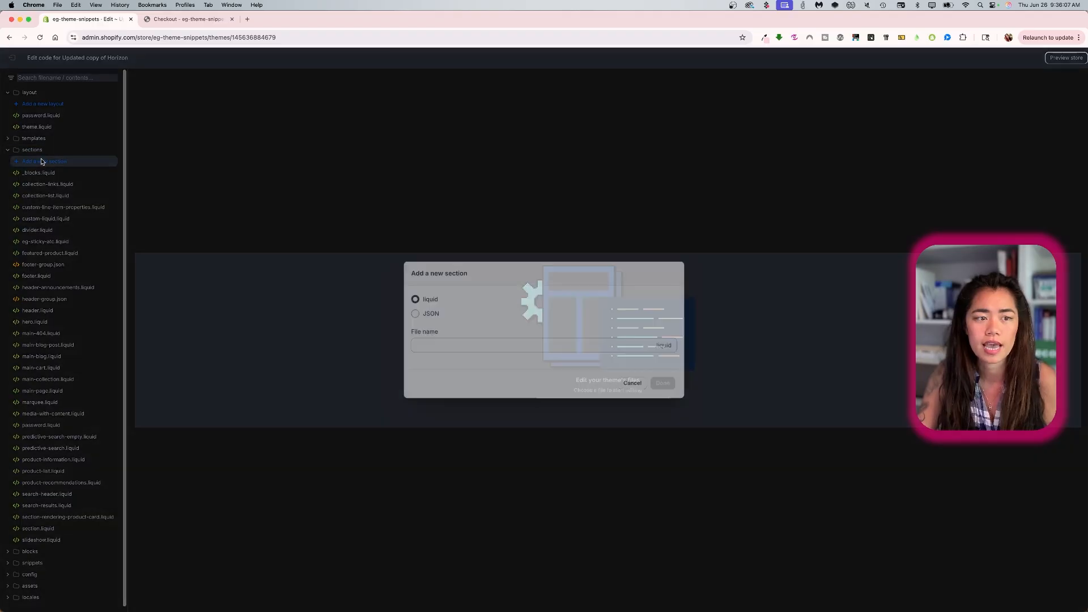
Name the new Liquid section eg-line-properties and create the file.
left_click(446, 345)
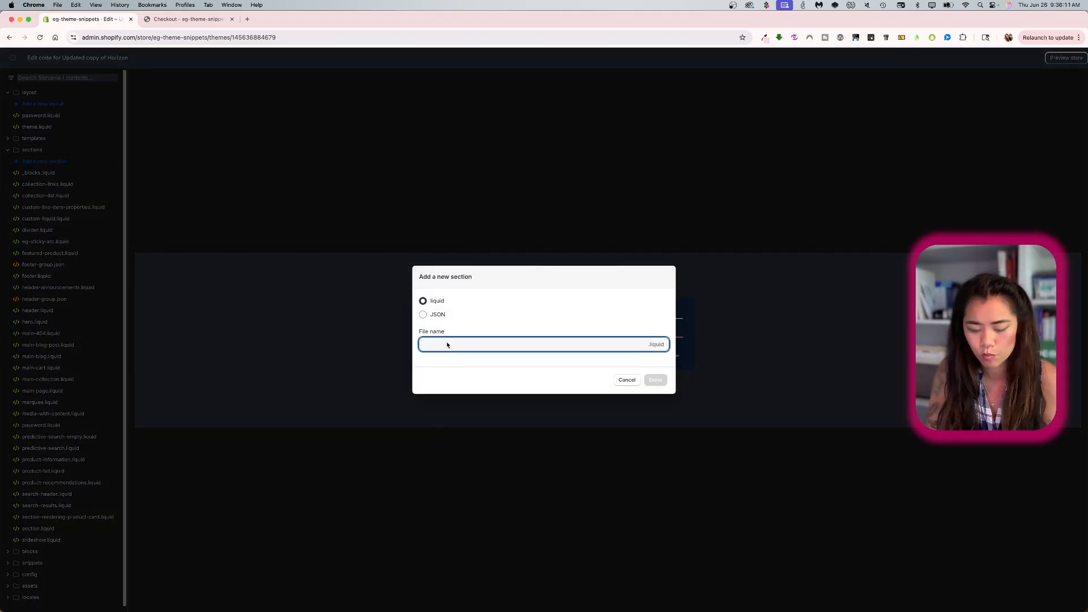
type("eg-")
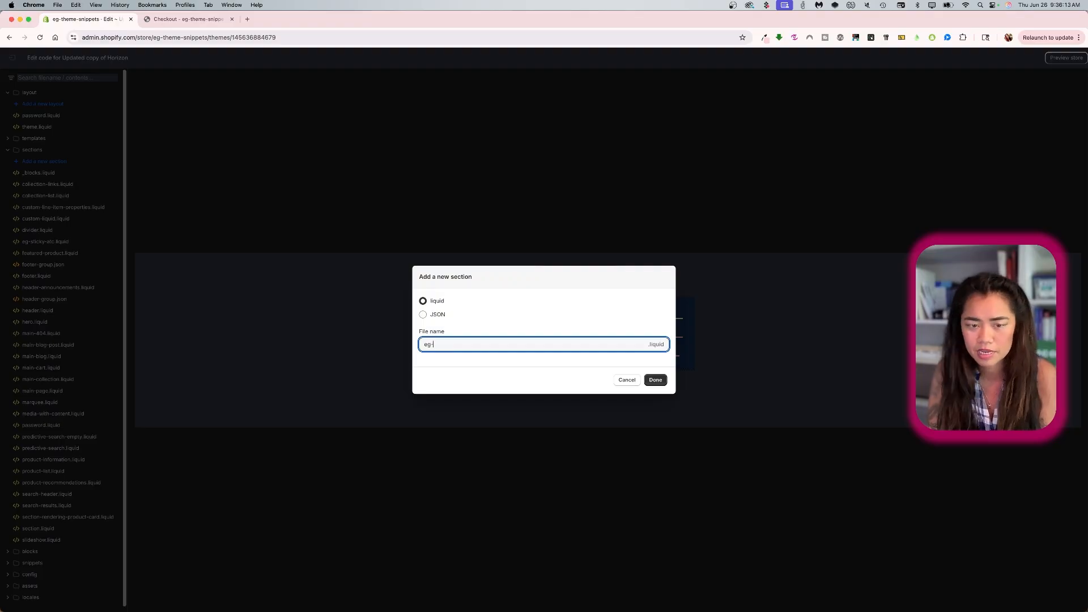
type("theme")
key("BackSpace")
key("BackSpace")
key("BackSpace")
key("BackSpace")
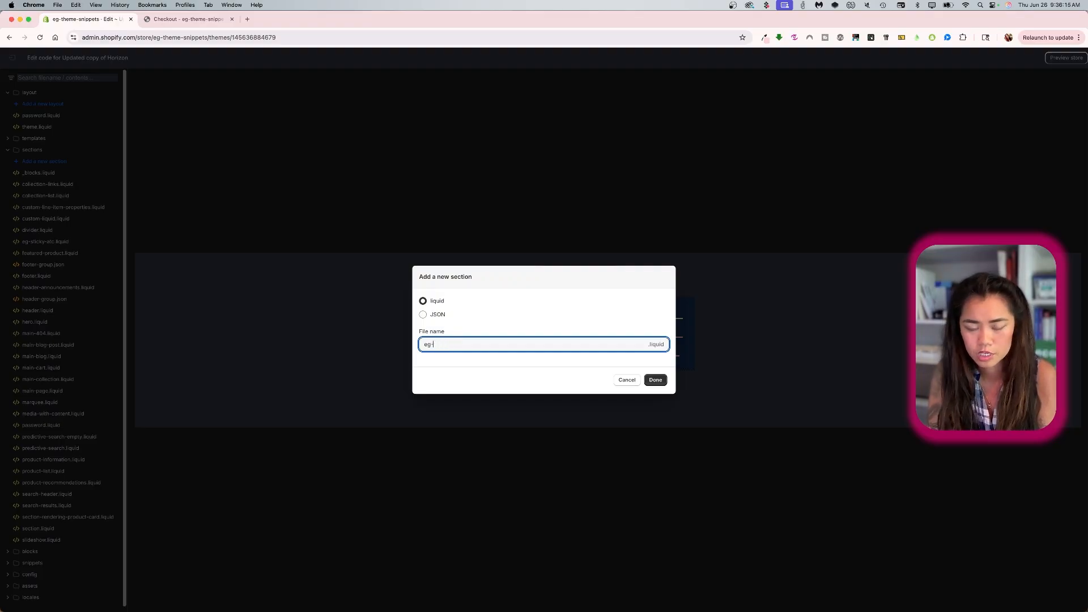
type("line-")
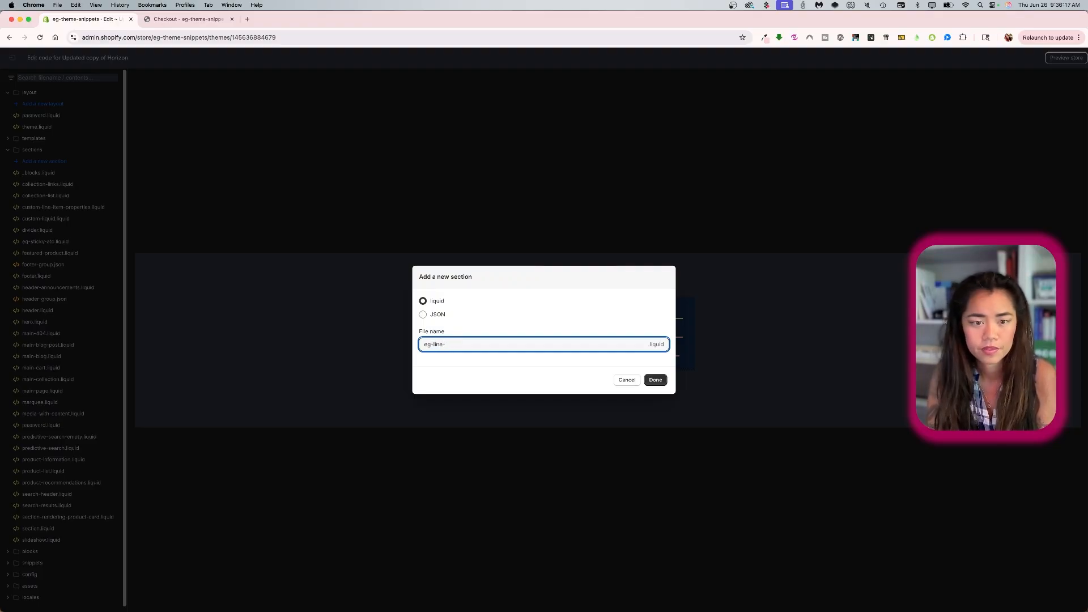
type("propert")
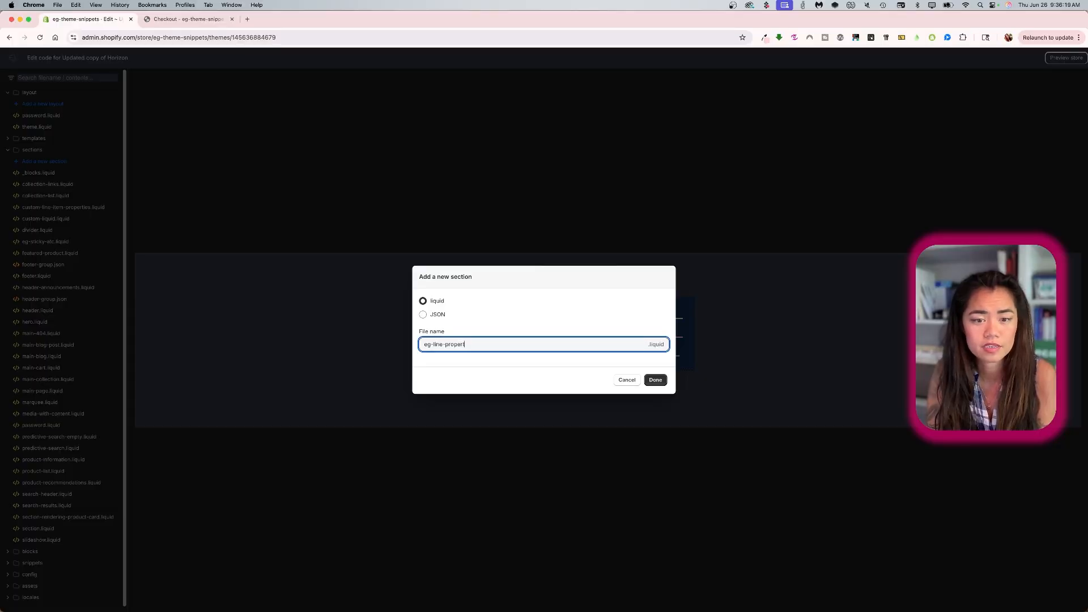
type("ies")
key("Return")
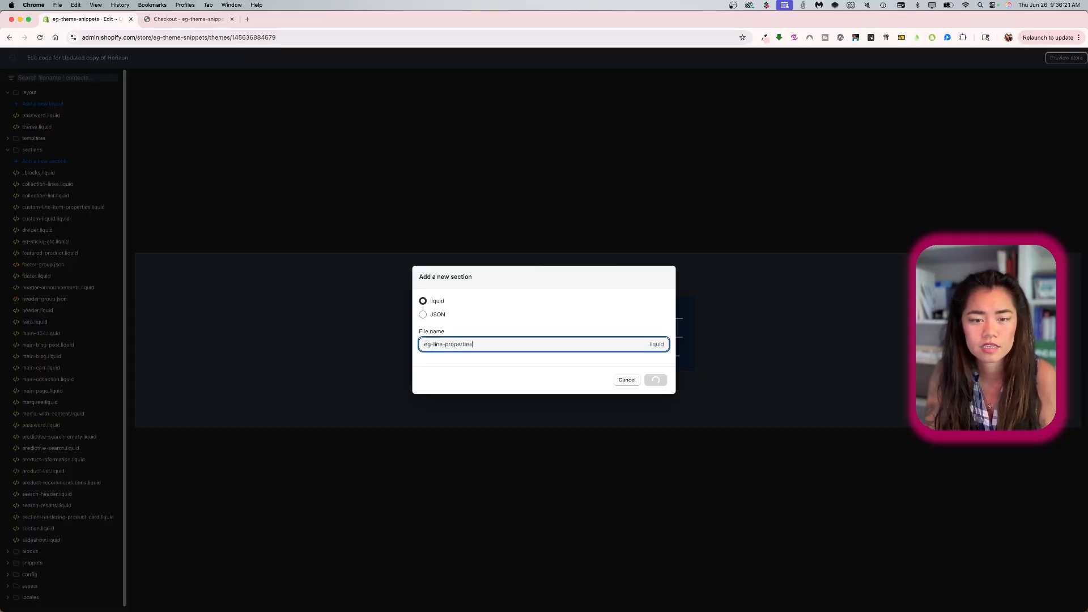
Replace the entire default content of eg-line-properties.liquid with the copied custom properties code and save the file.
key("super+a")
key("super+v")
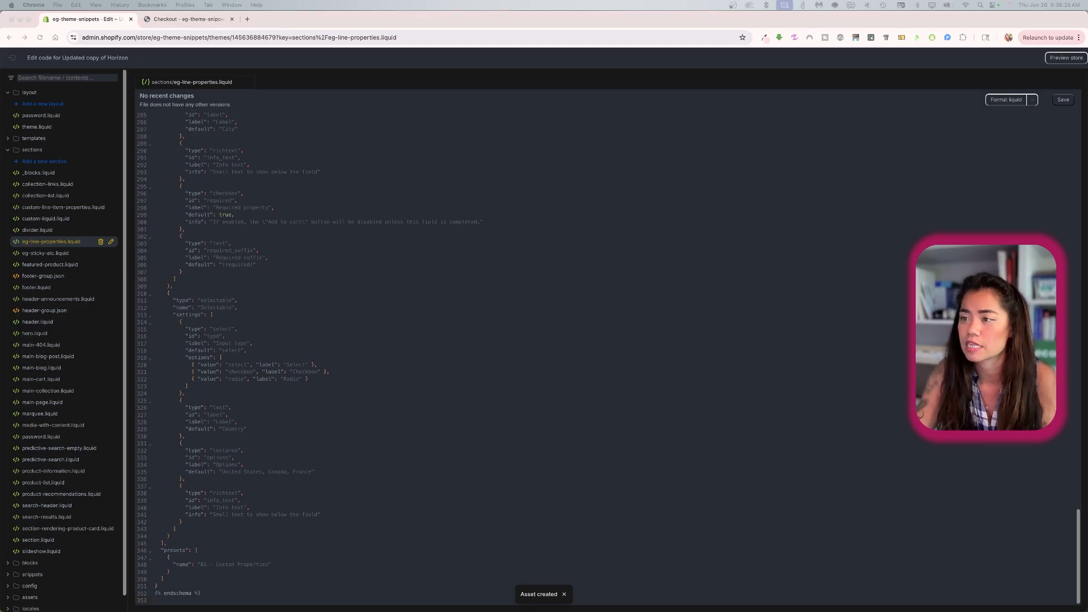
left_click_drag(266, 611, 1087, 131)
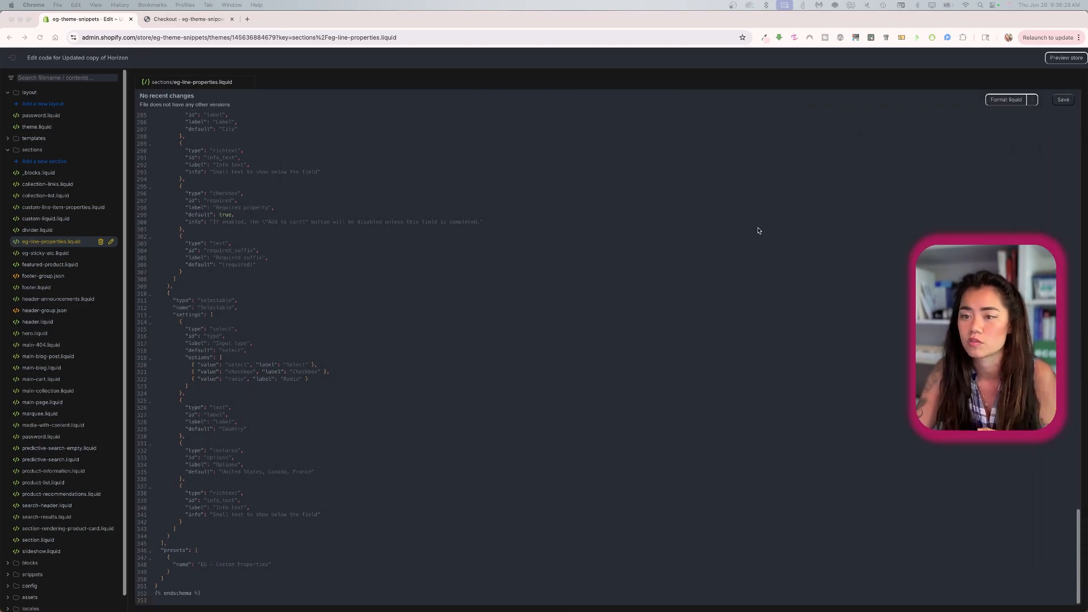
left_click(666, 258)
key("super+s")
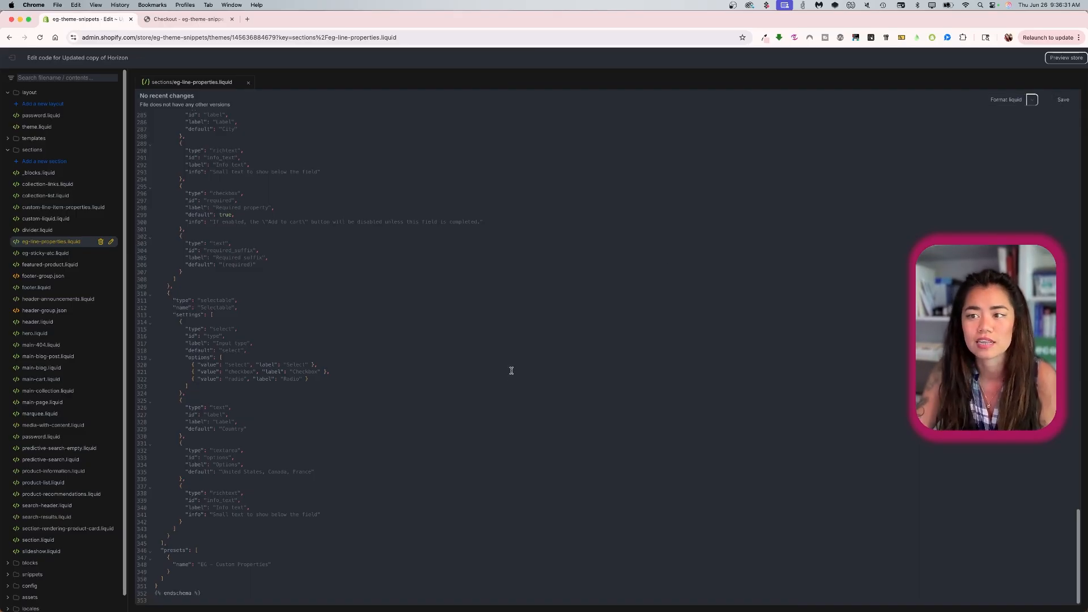
Leave the code editor and publish the edited Updated copy of Horizon from the theme library.
left_click(16, 60)
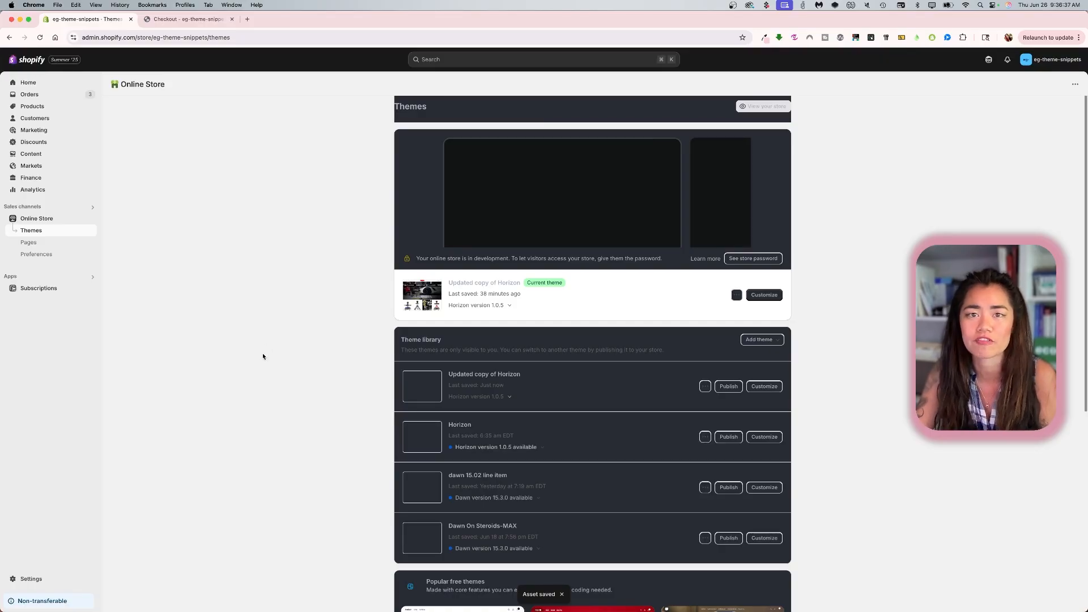
left_click(723, 386)
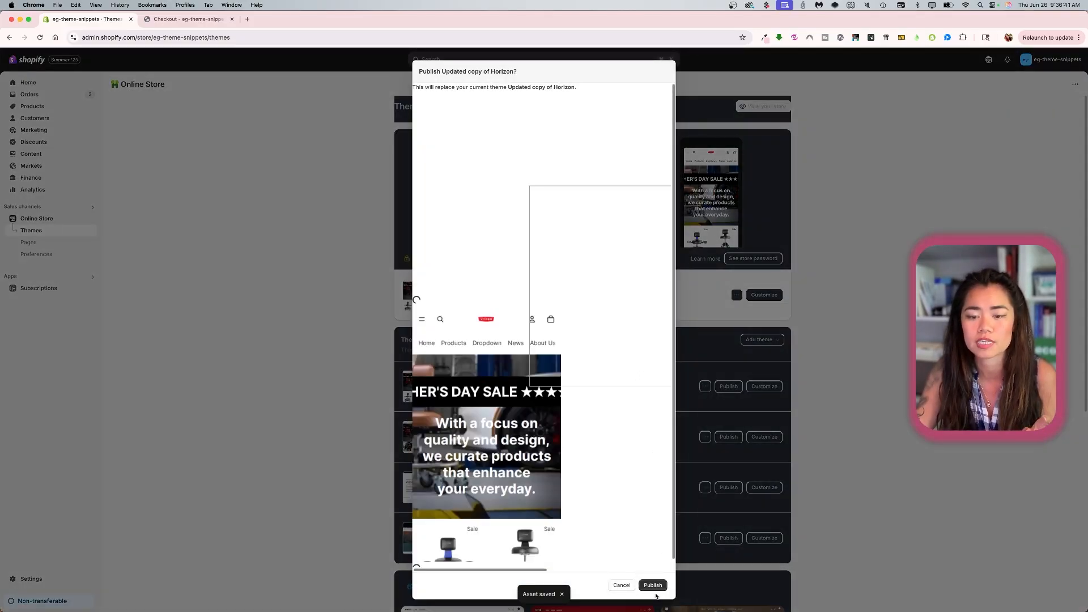
left_click(661, 587)
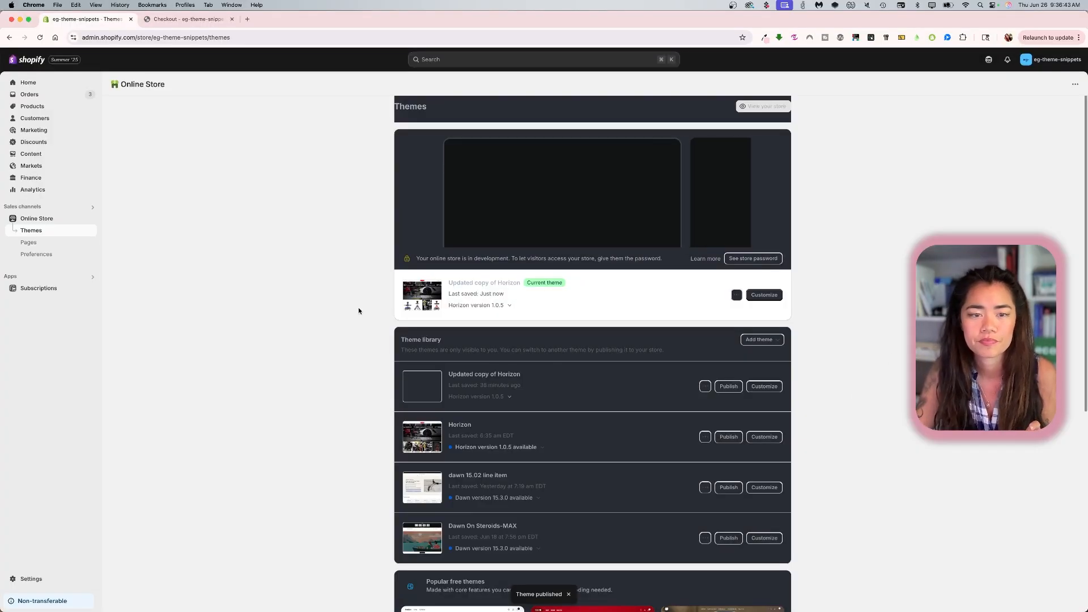
Reload the theme list and open the live Updated copy of Horizon in the theme editor on the ELEVATED STEEL MAX product page.
right_click(313, 169)
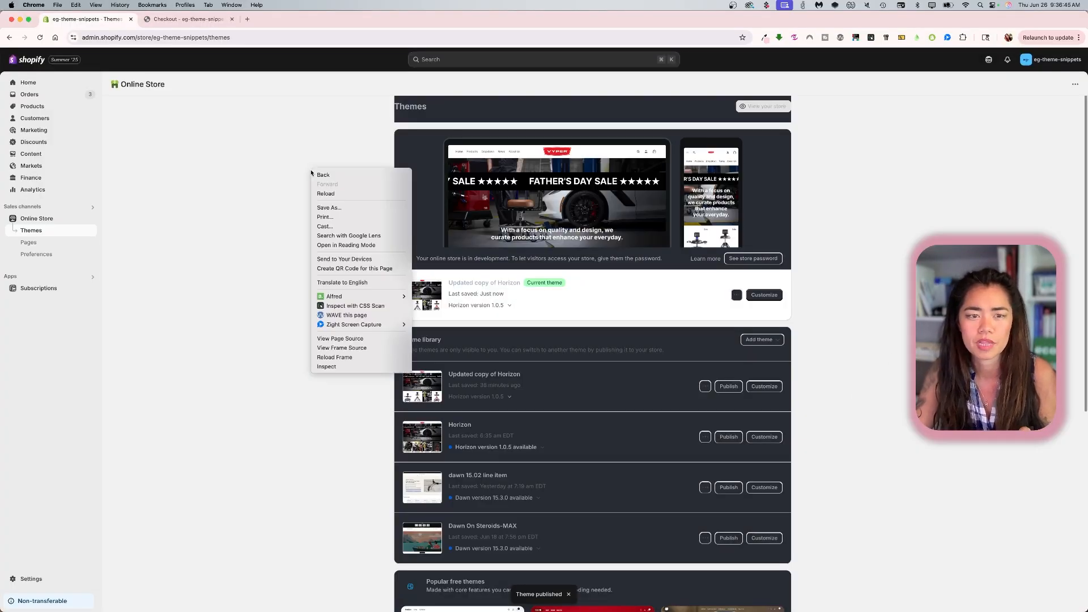
left_click(337, 195)
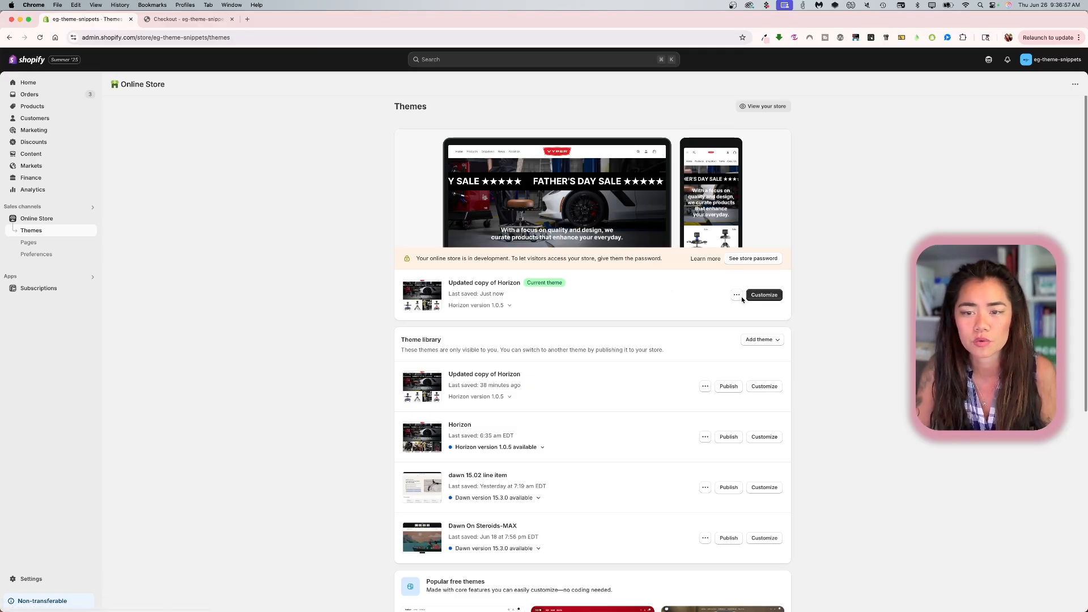
left_click(769, 301)
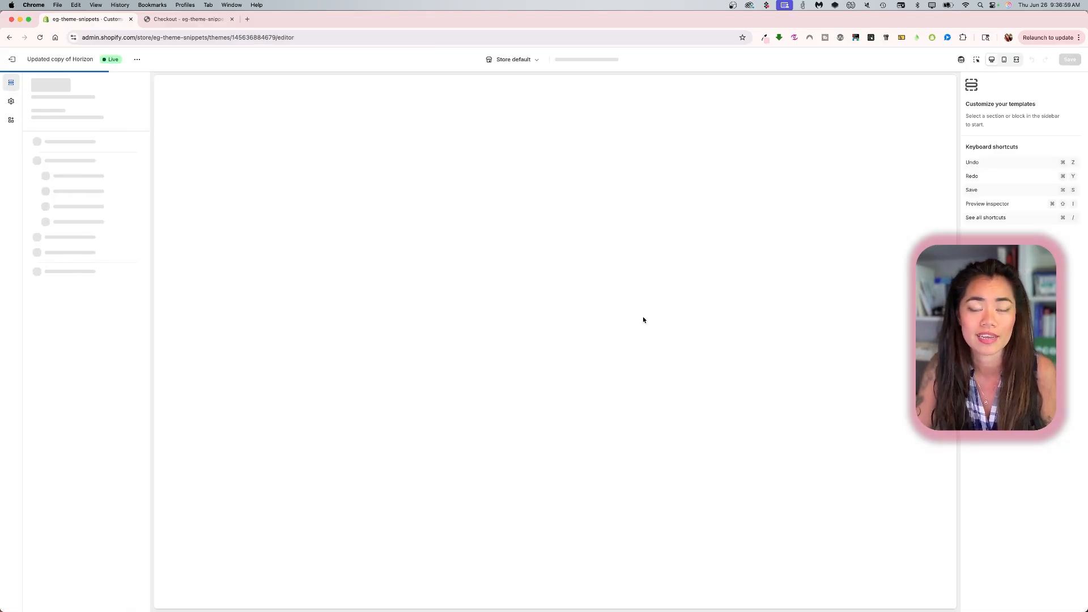
scroll(422, 413, "down", 1)
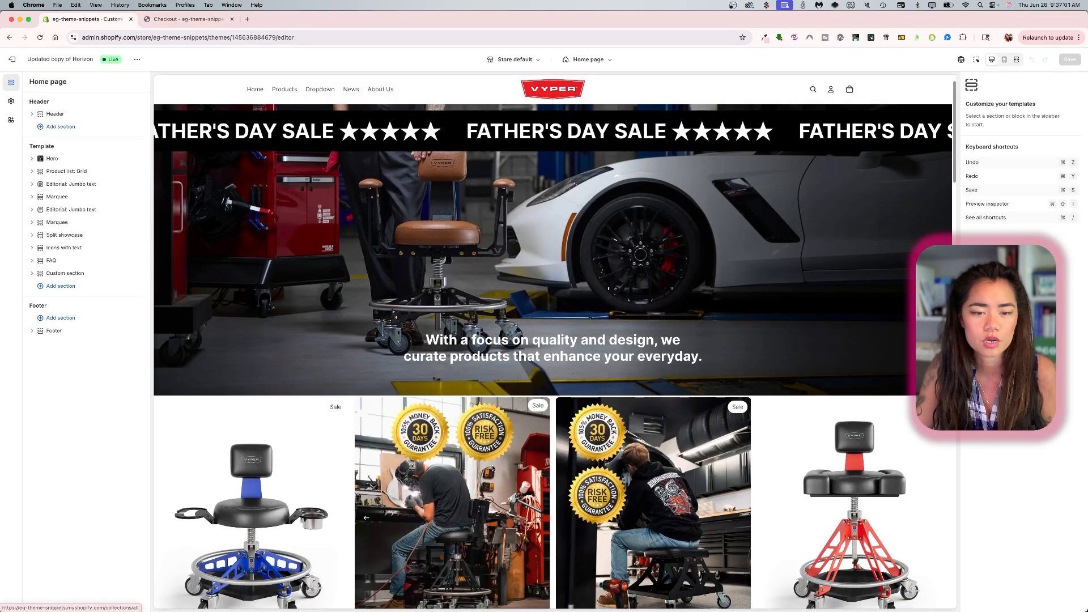
left_click(486, 446)
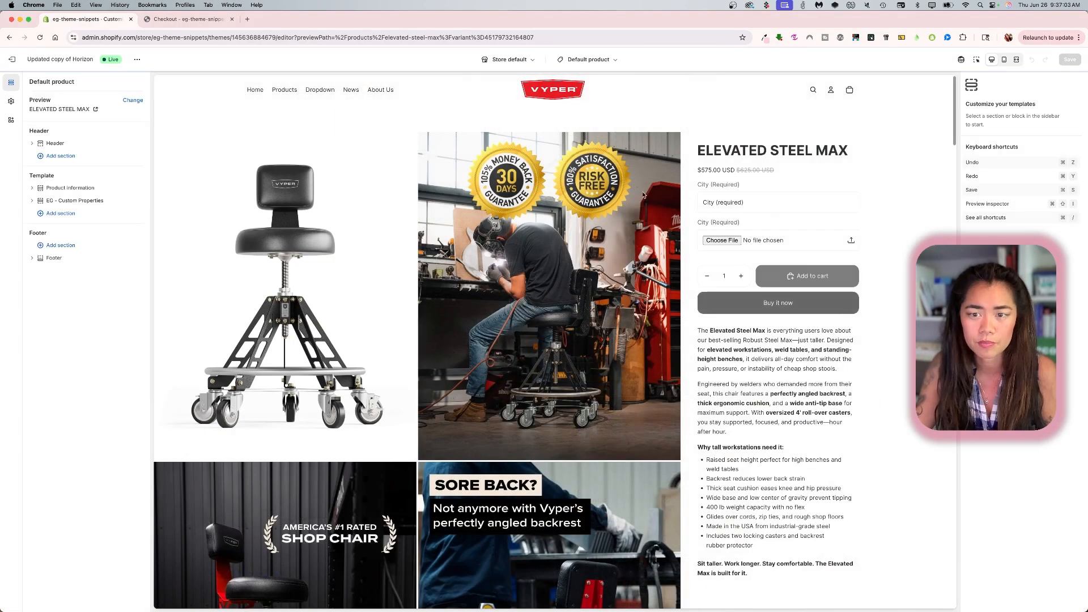
left_click(11, 59)
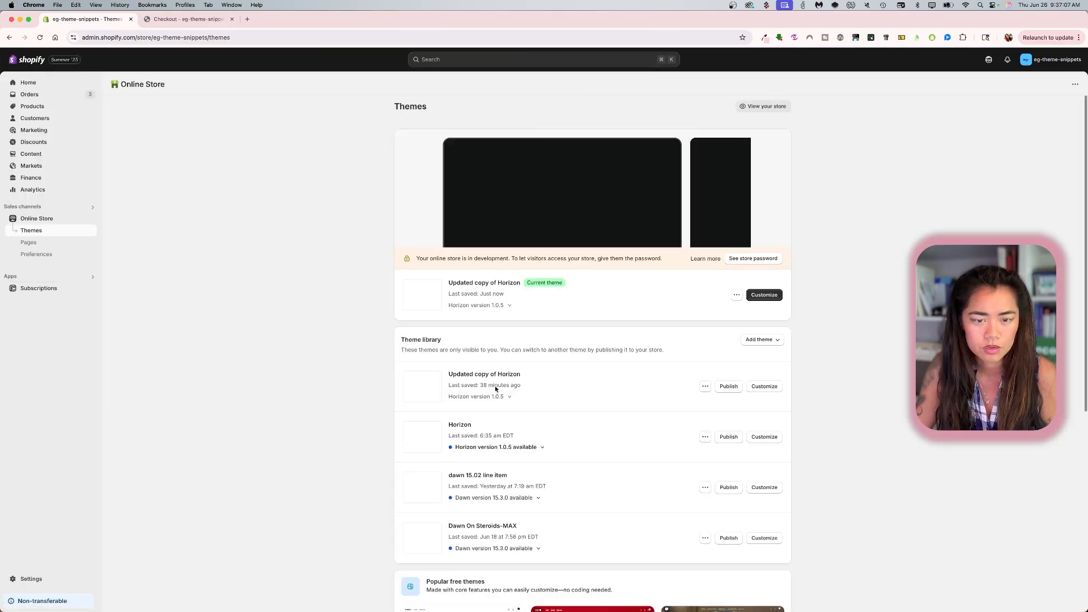
left_click(774, 297)
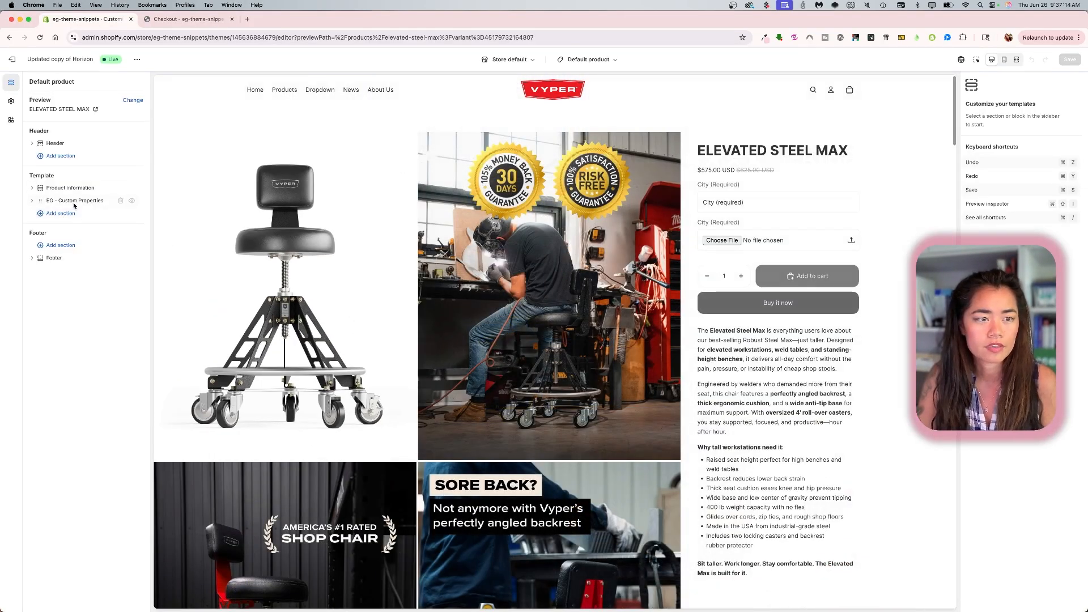
Remove the existing EG - Custom Properties section from the Default product template and save the template.
left_click(75, 202)
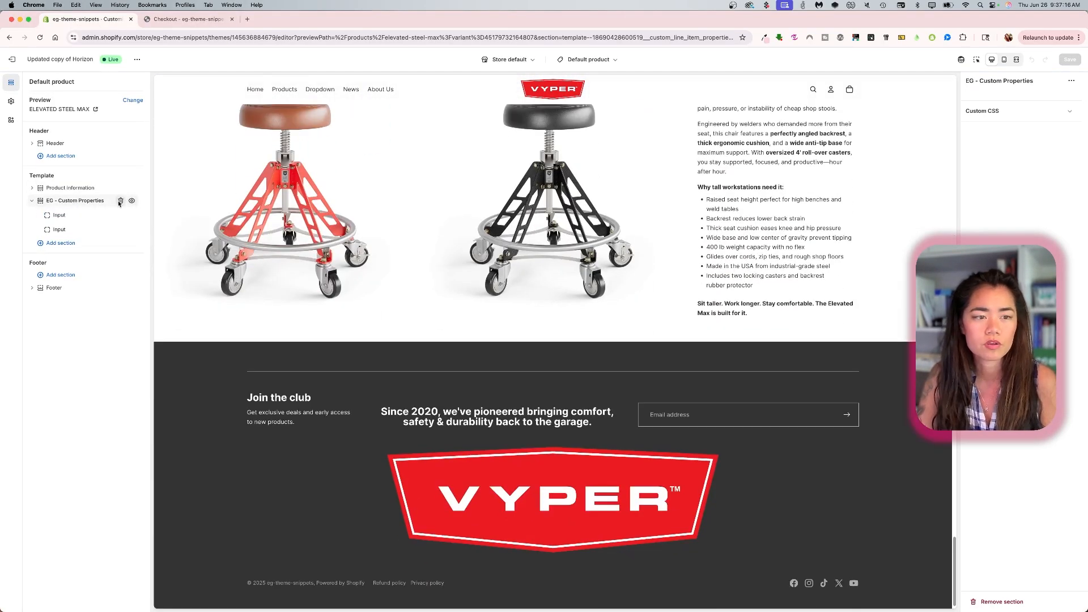
left_click(120, 200)
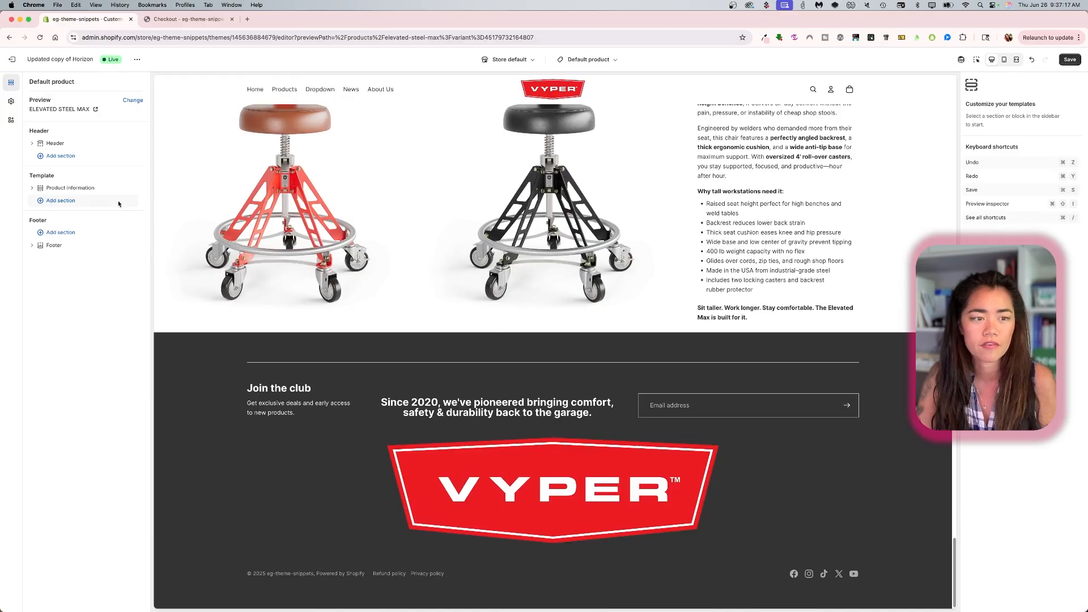
key("super+s")
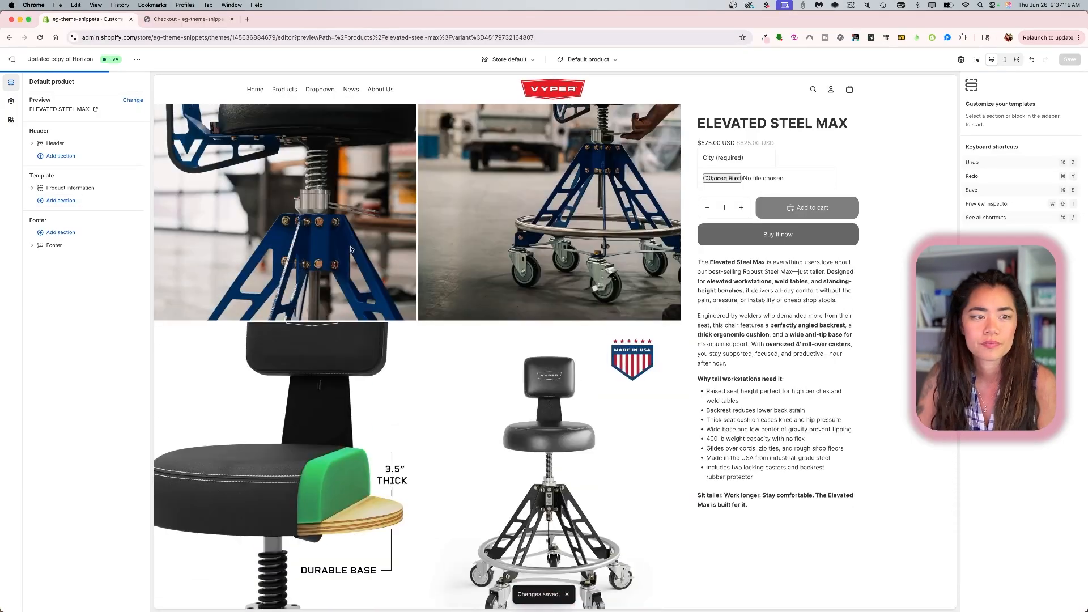
Add the first listed EG - Custom Properties section below Product information in the Default product template and save.
scroll(343, 250, "down", 20)
scroll(546, 214, "up", 15)
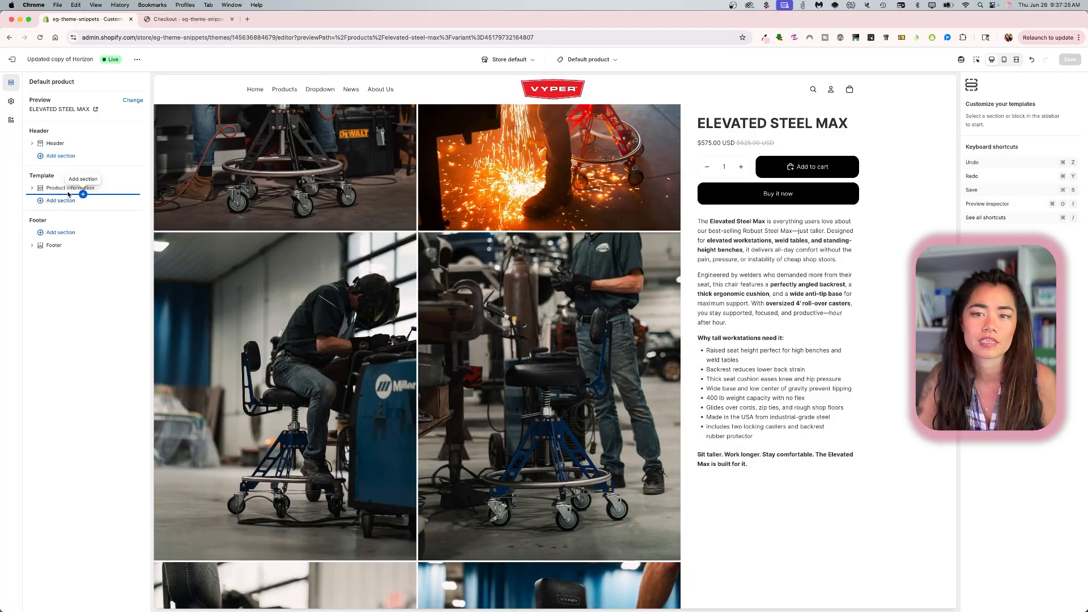
scroll(543, 281, "up", 20)
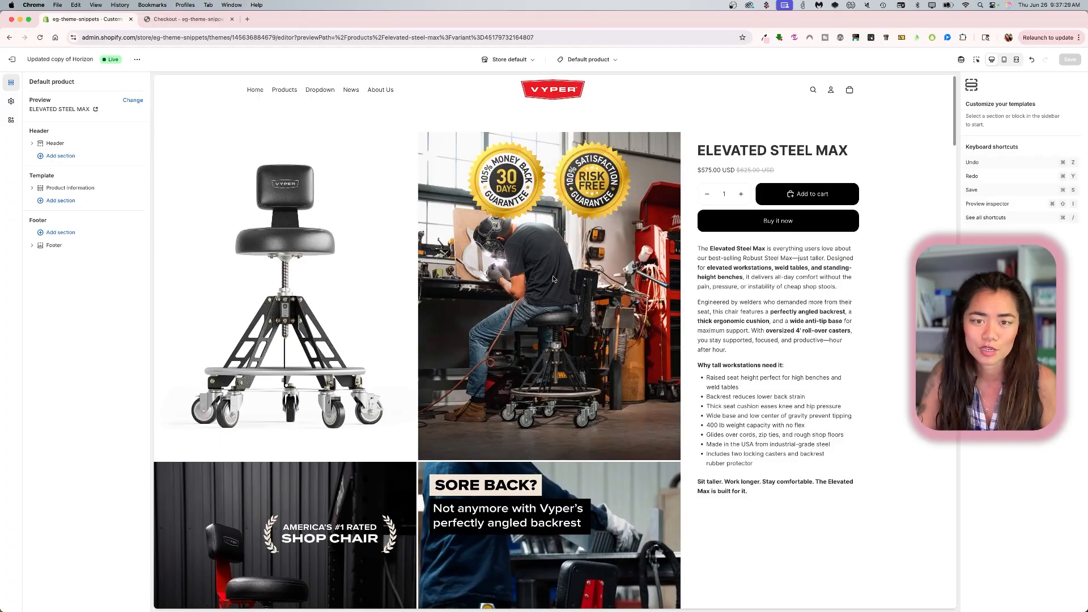
left_click(77, 206)
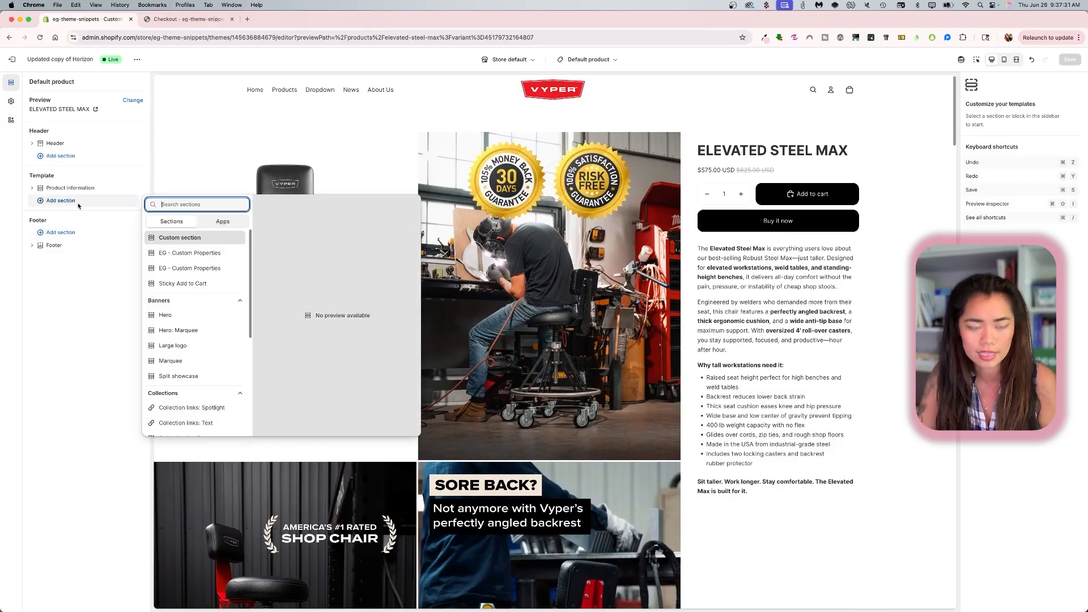
left_click(190, 254)
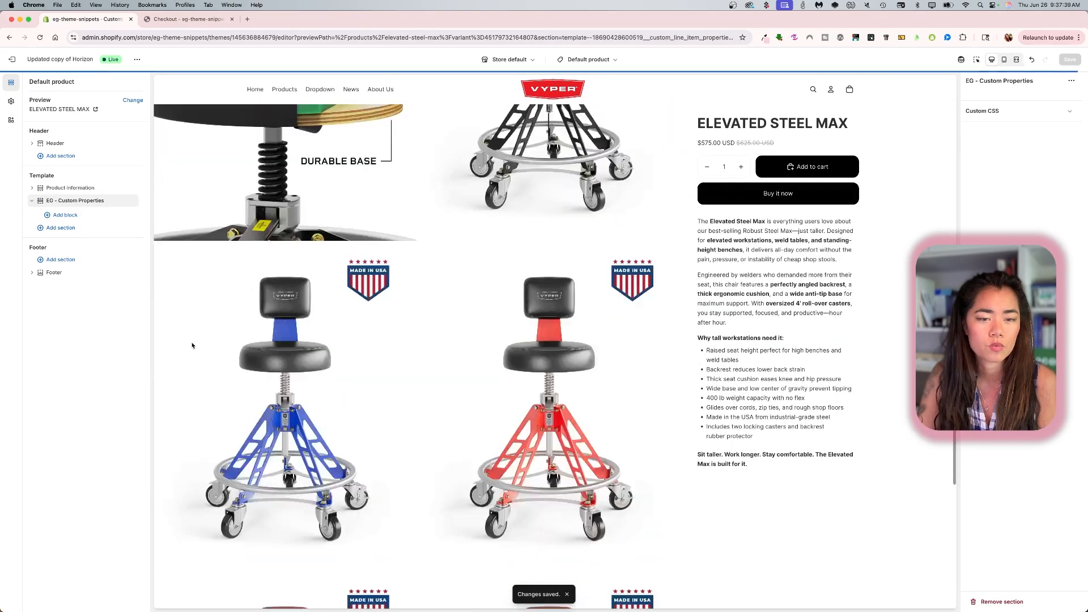
Add an Input block to the EG - Custom Properties section and set its input type to Textarea.
scroll(644, 302, "up", 15)
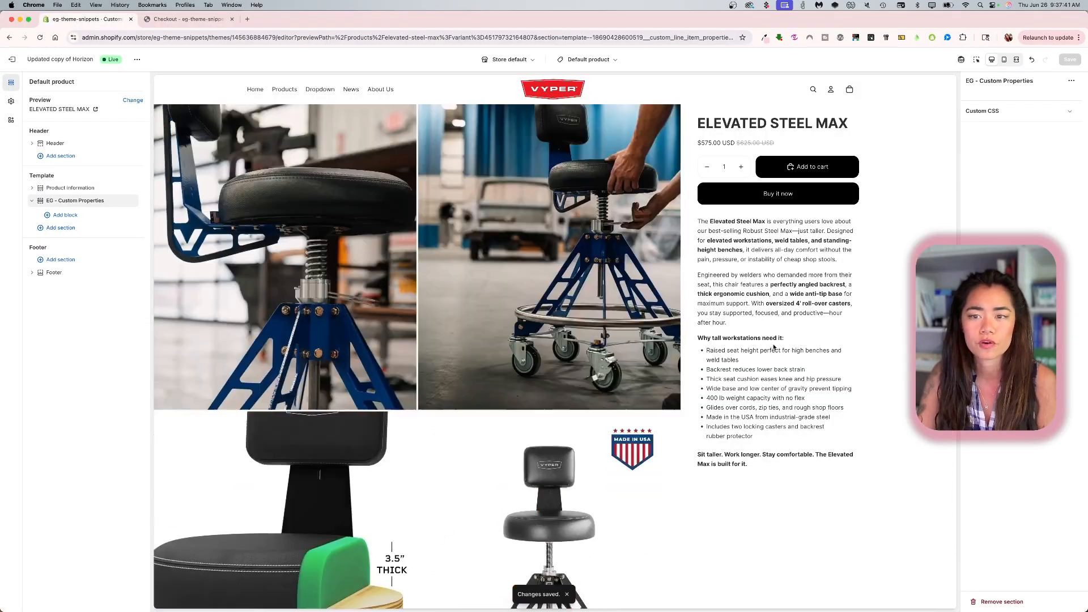
scroll(772, 338, "up", 5)
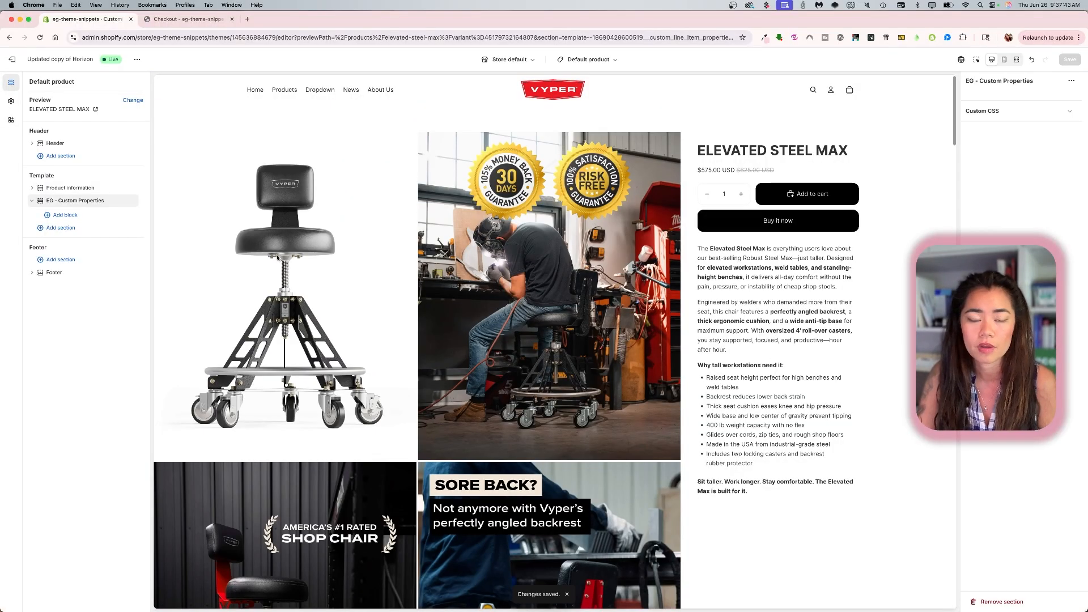
left_click(65, 215)
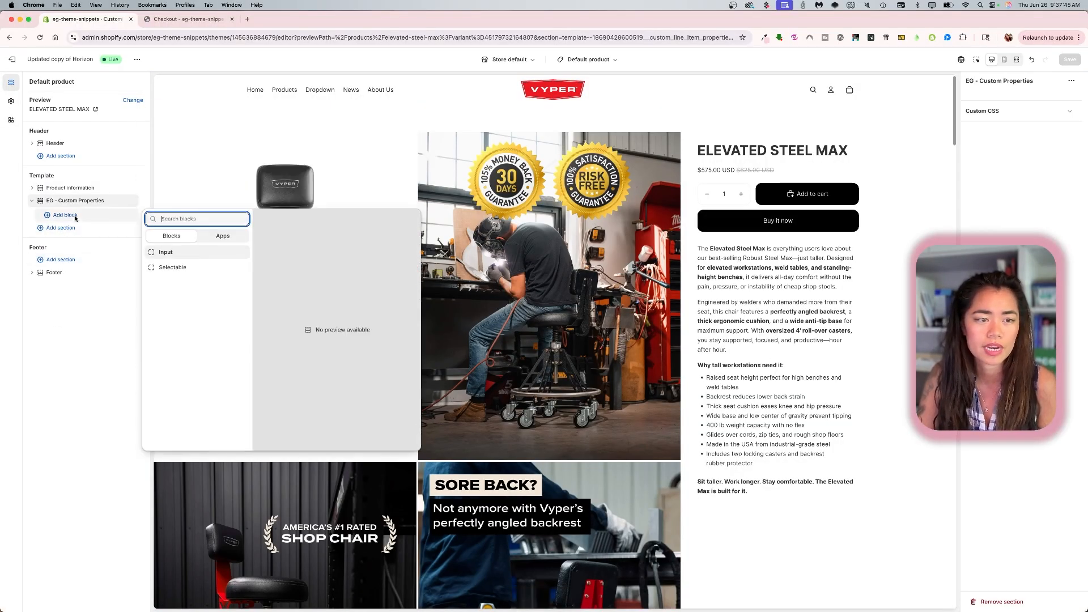
left_click(189, 256)
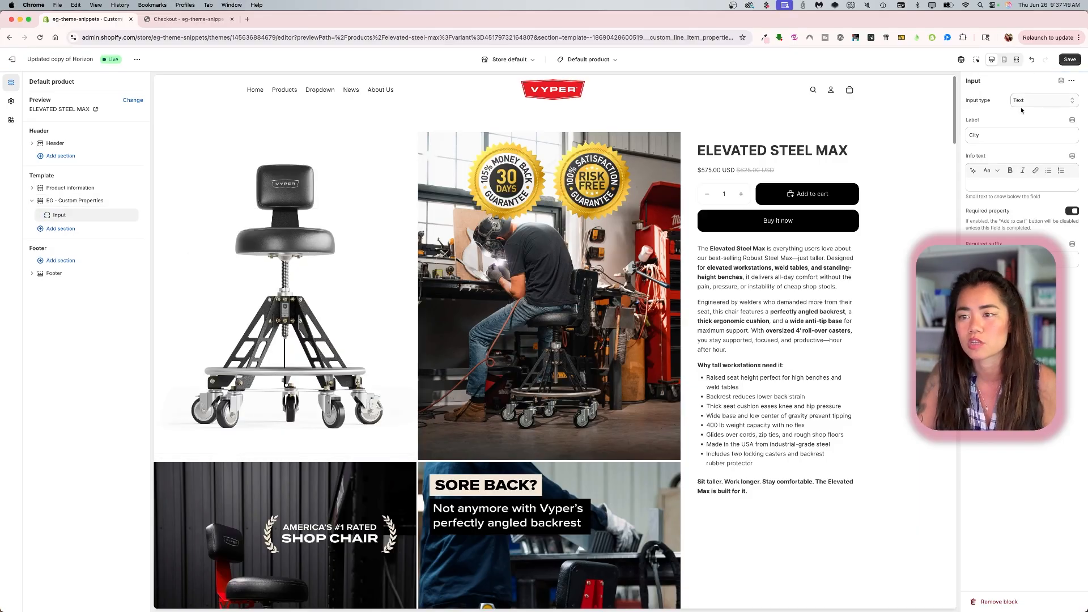
left_click(1041, 100)
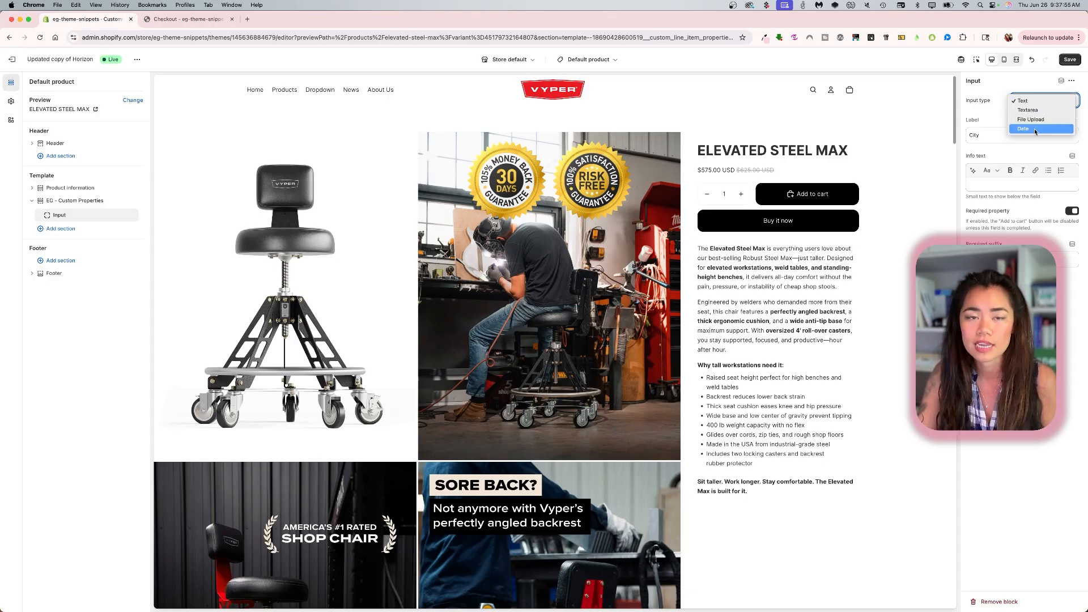
left_click(1027, 109)
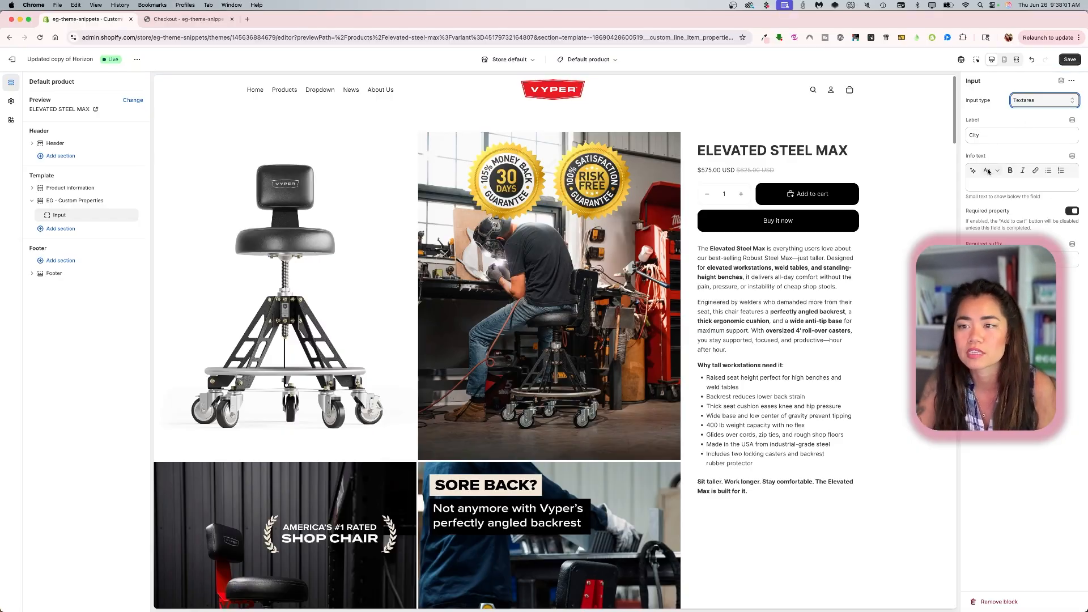
Replace the Textarea block's label with "text placed here" and save the template.
left_click(986, 136)
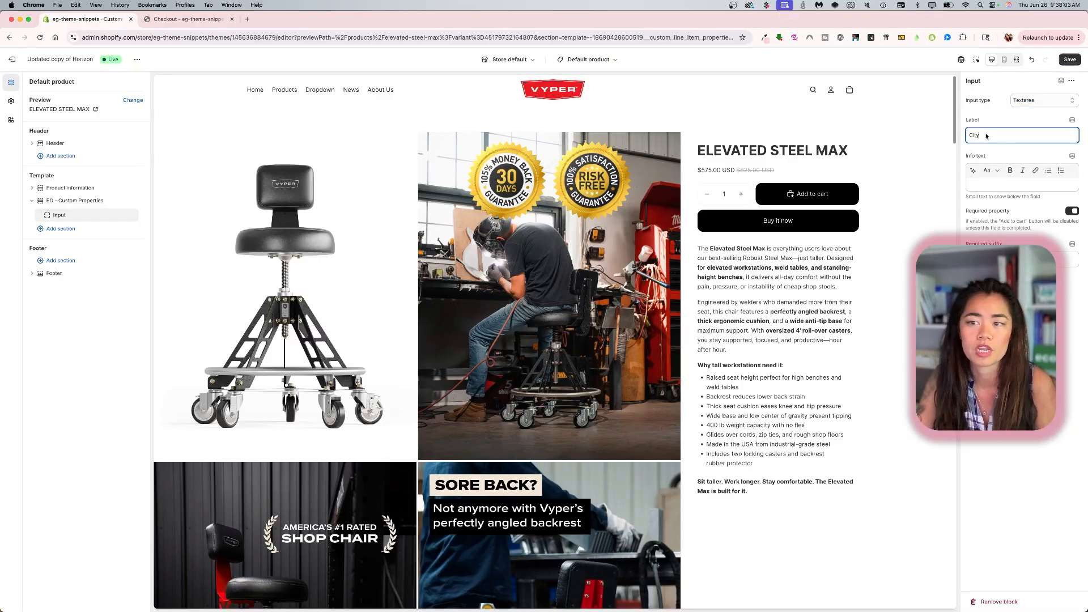
key("BackSpace")
key("BackSpace")
key("BackSpace")
key("BackSpace")
type("text ")
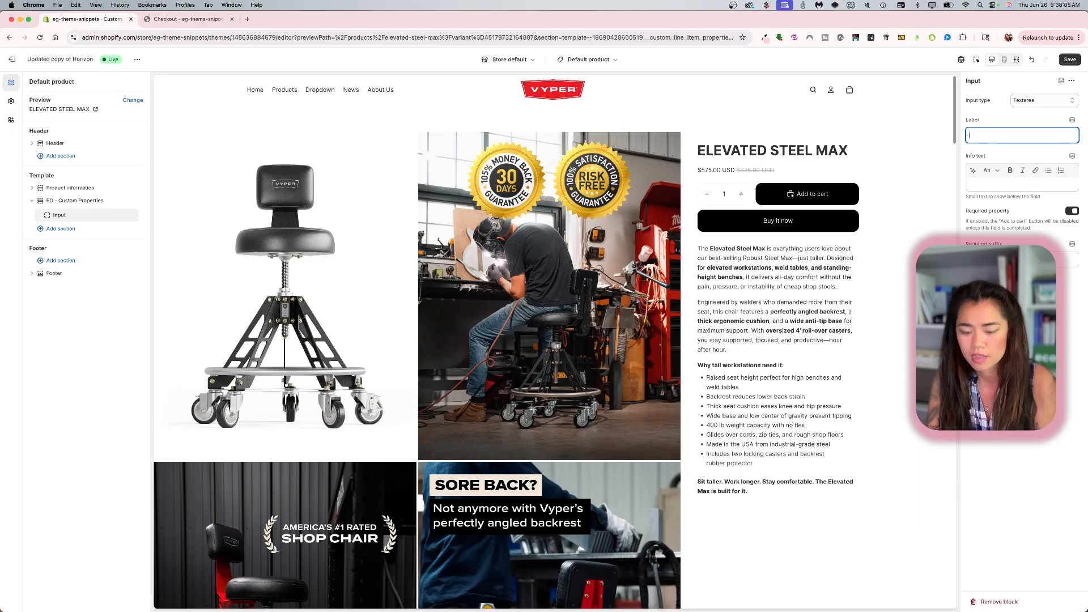
type("p")
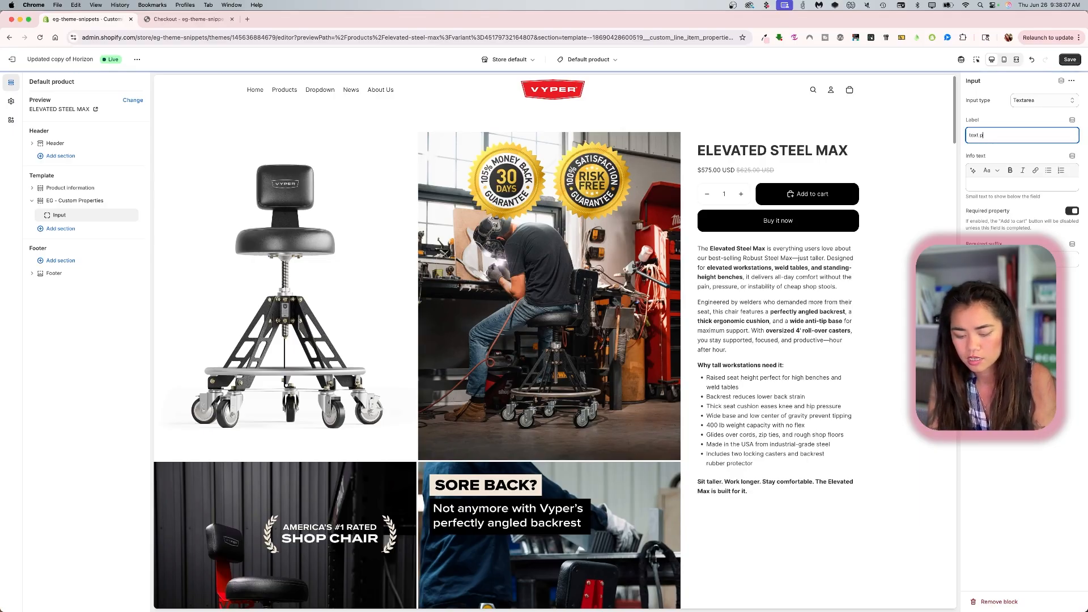
type("laced here")
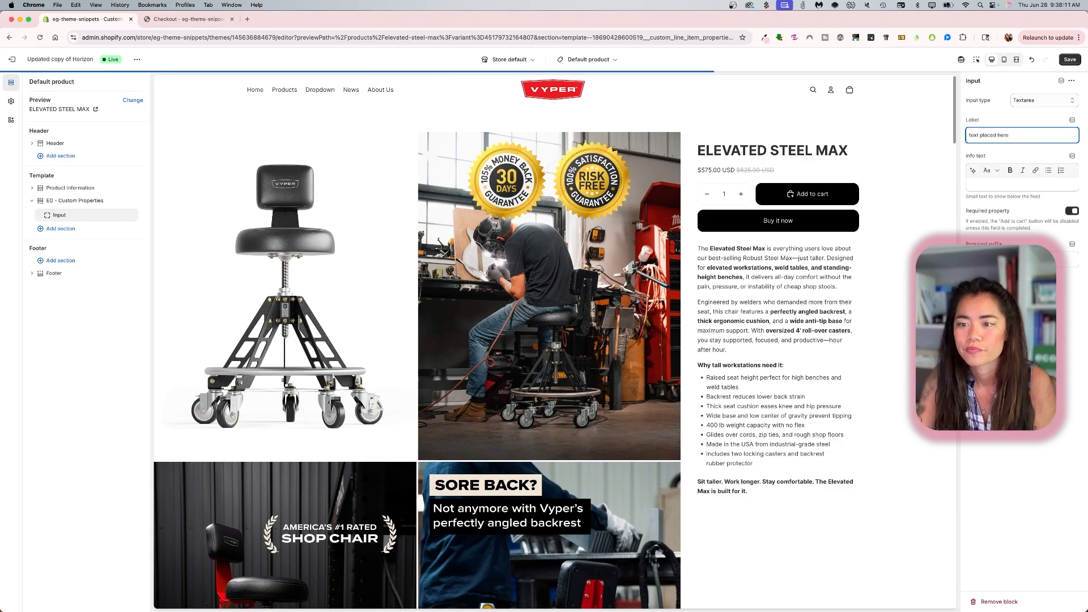
key("super+s")
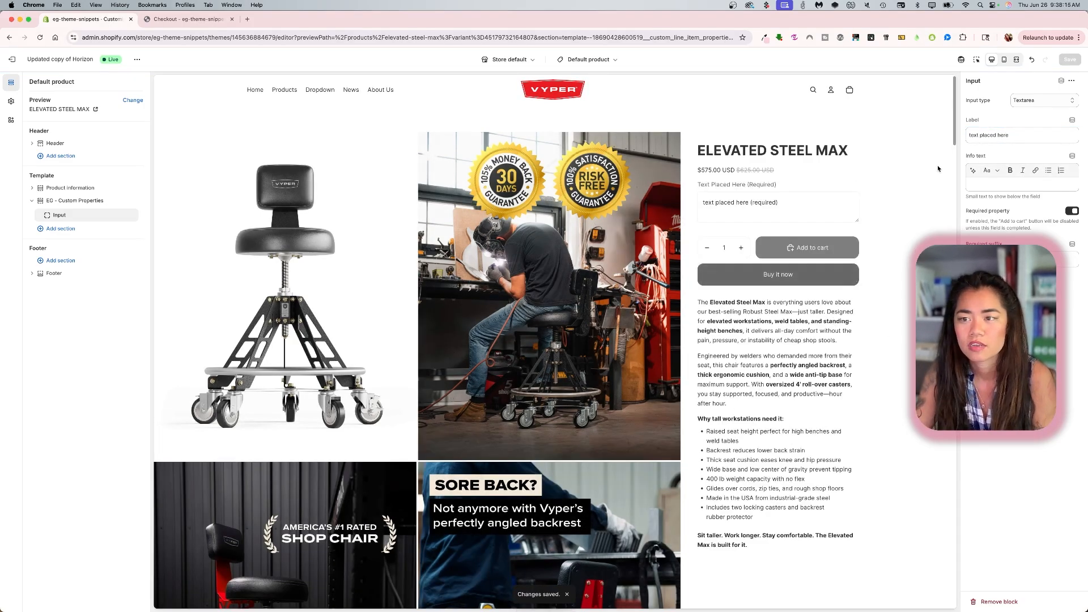
Duplicate the Input block and set the copy's input type to File Upload.
right_click(85, 217)
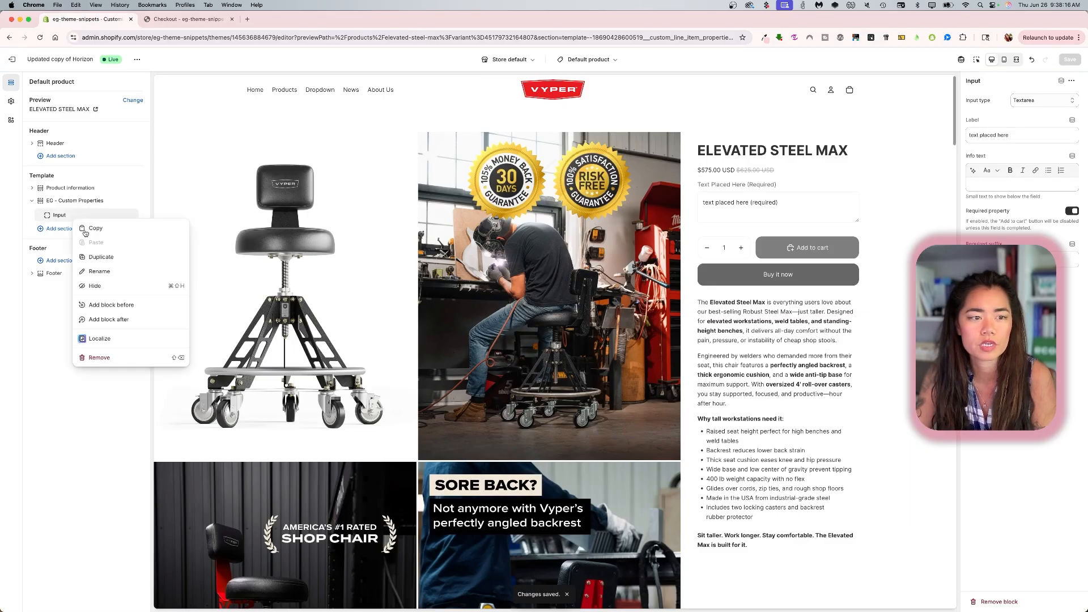
left_click(93, 257)
left_click(1044, 102)
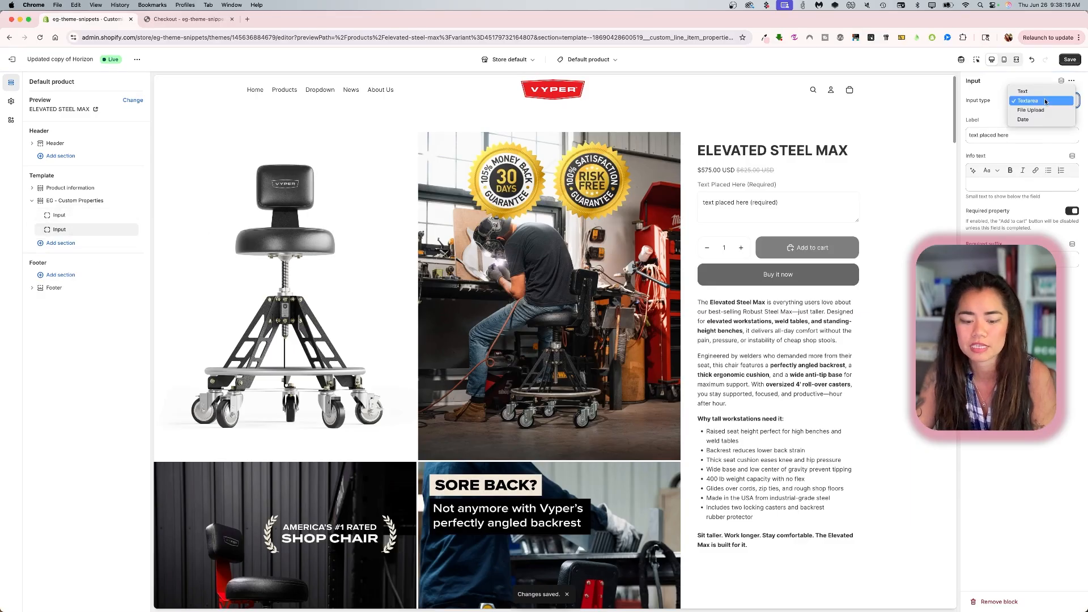
left_click(1035, 103)
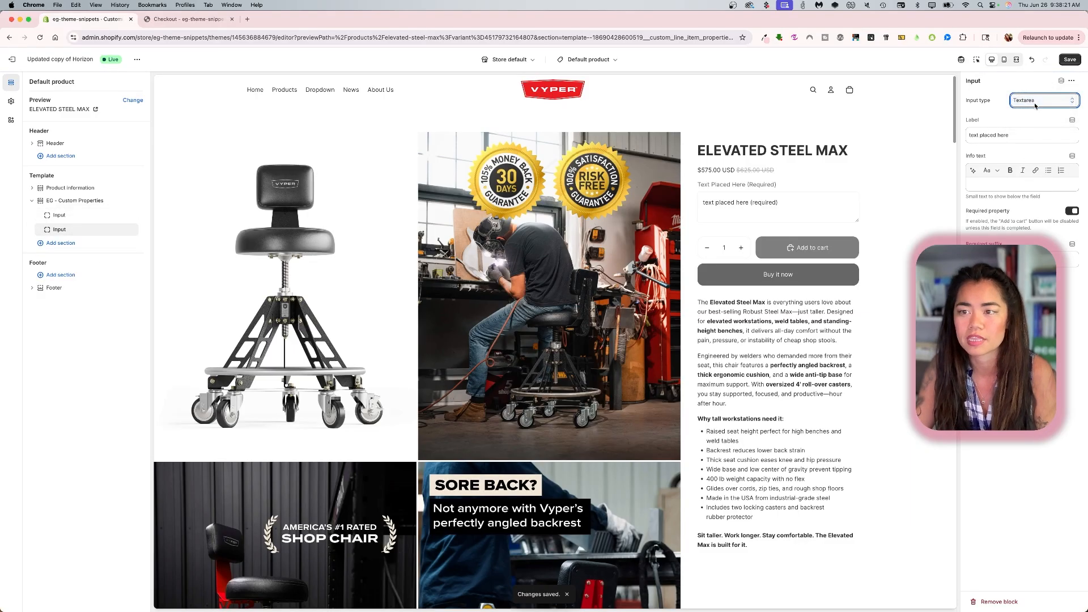
left_click(1036, 104)
left_click(1035, 110)
Label the File Upload block "upload your file", correcting the spelling of "upload", and save the template.
left_click(1006, 136)
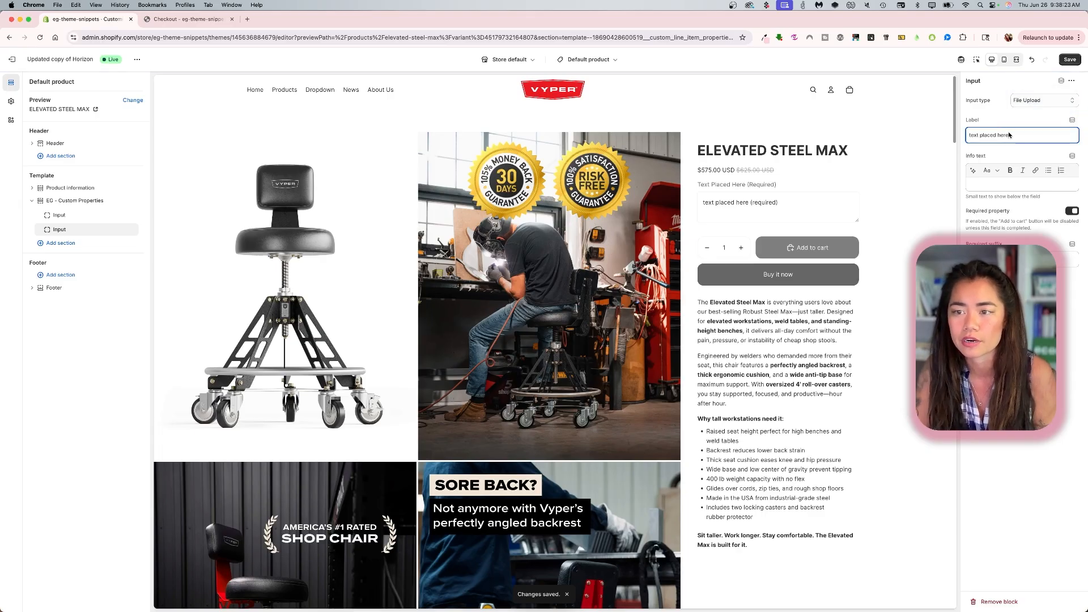
triple_click(1006, 135)
type("file up")
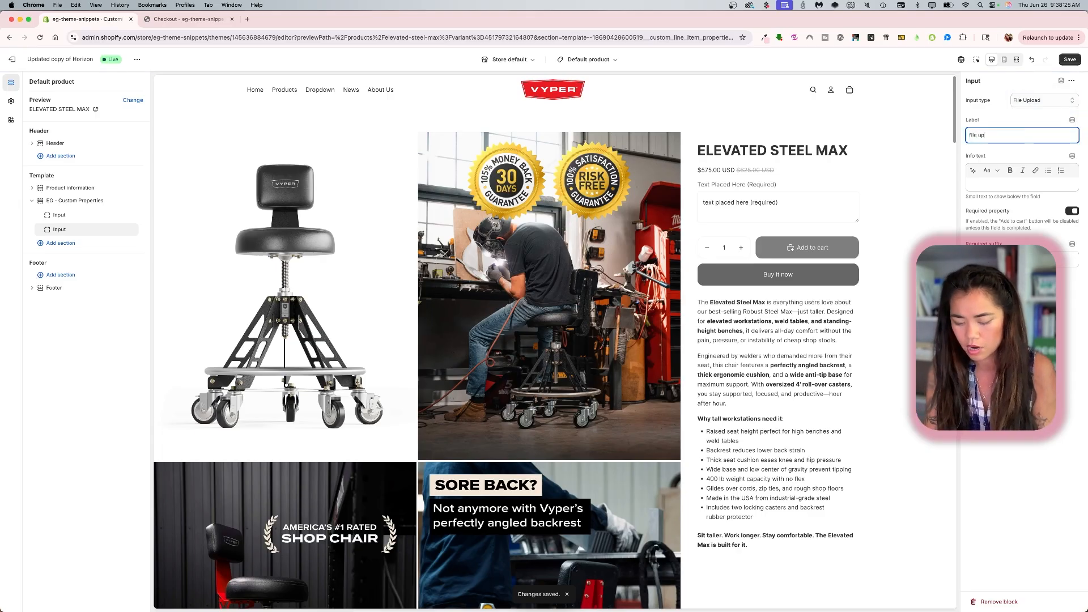
key("BackSpace")
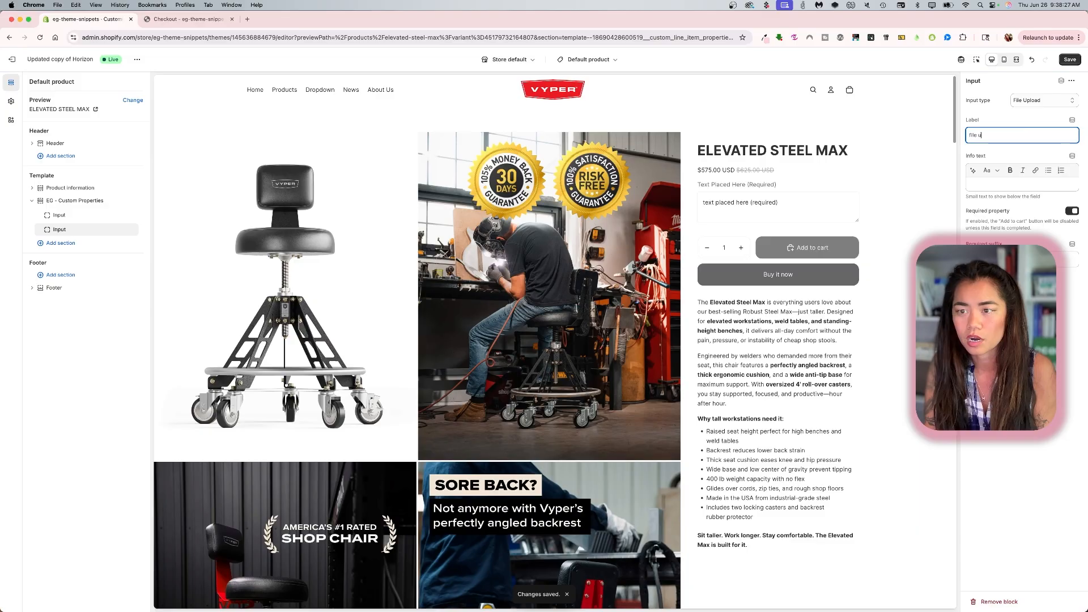
key("BackSpace")
key("BackSpace")
key("BackSpace")
key("BackSpace")
key("BackSpace")
key("BackSpace")
type("upload your f")
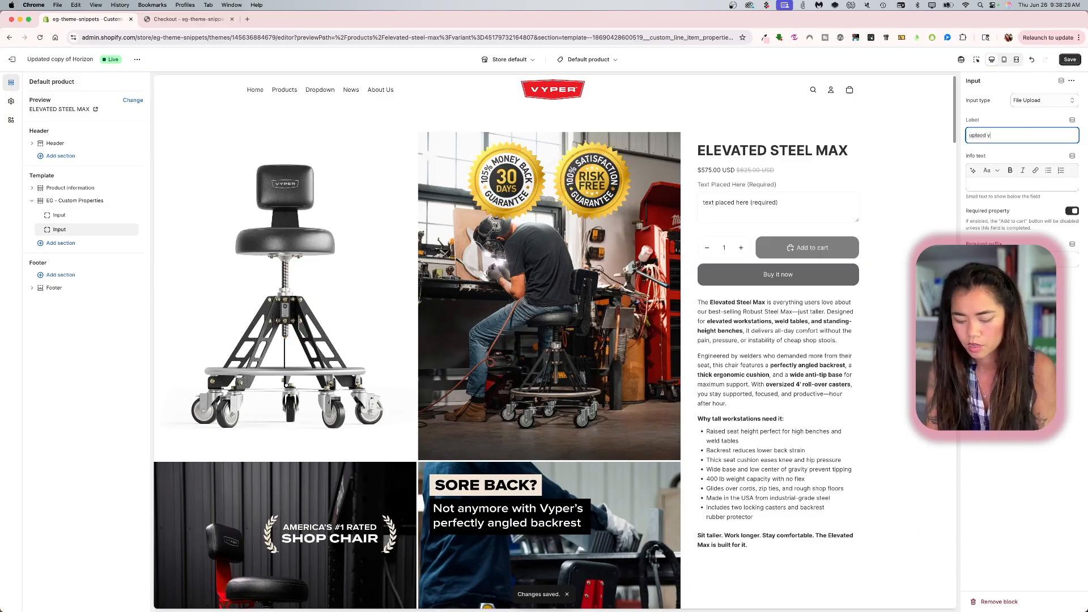
type("ile")
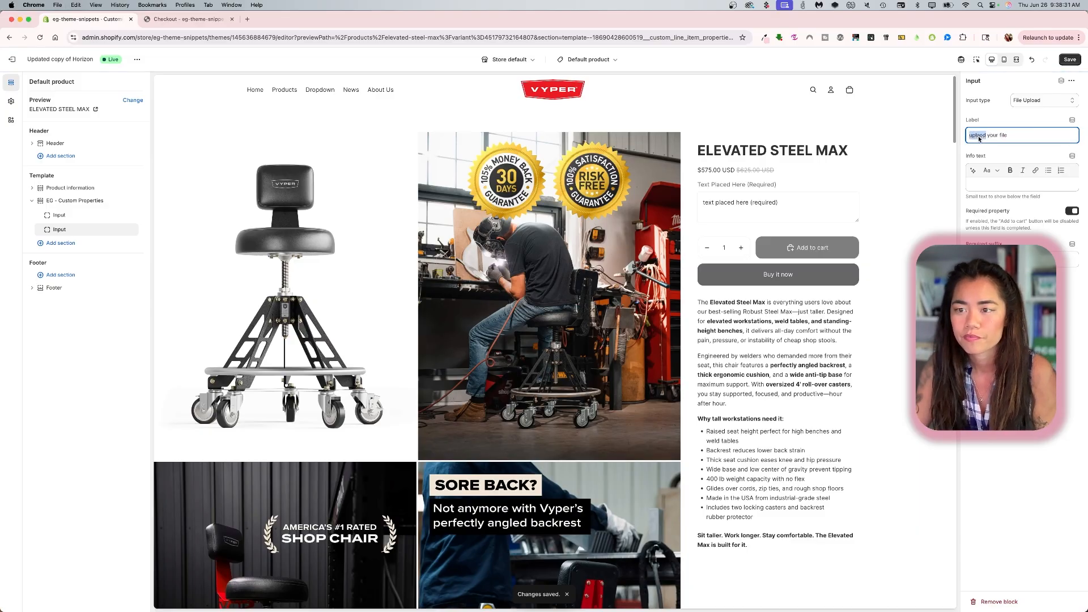
right_click(980, 136)
left_click(993, 141)
left_click(1020, 183)
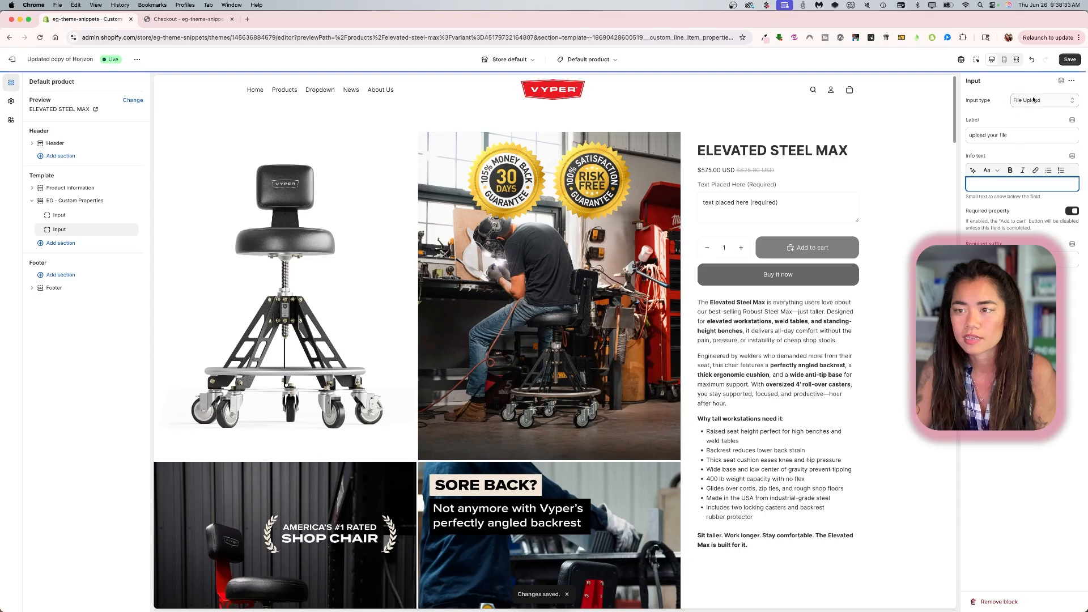
left_click(1068, 60)
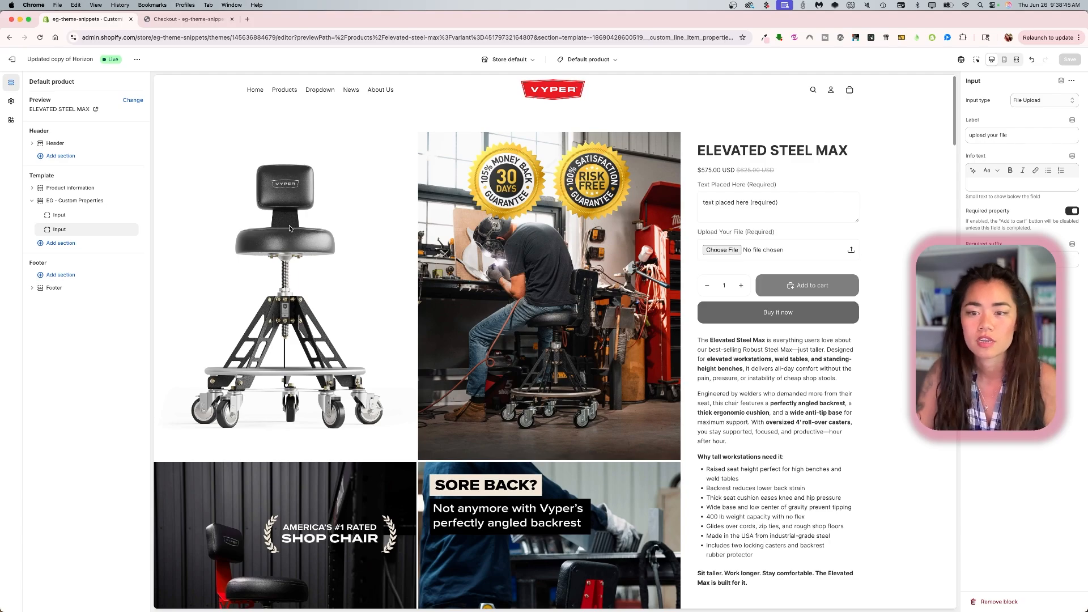
Open the storefront view of the ELEVATED STEEL MAX product page from the theme editor.
left_click(176, 171)
left_click(137, 59)
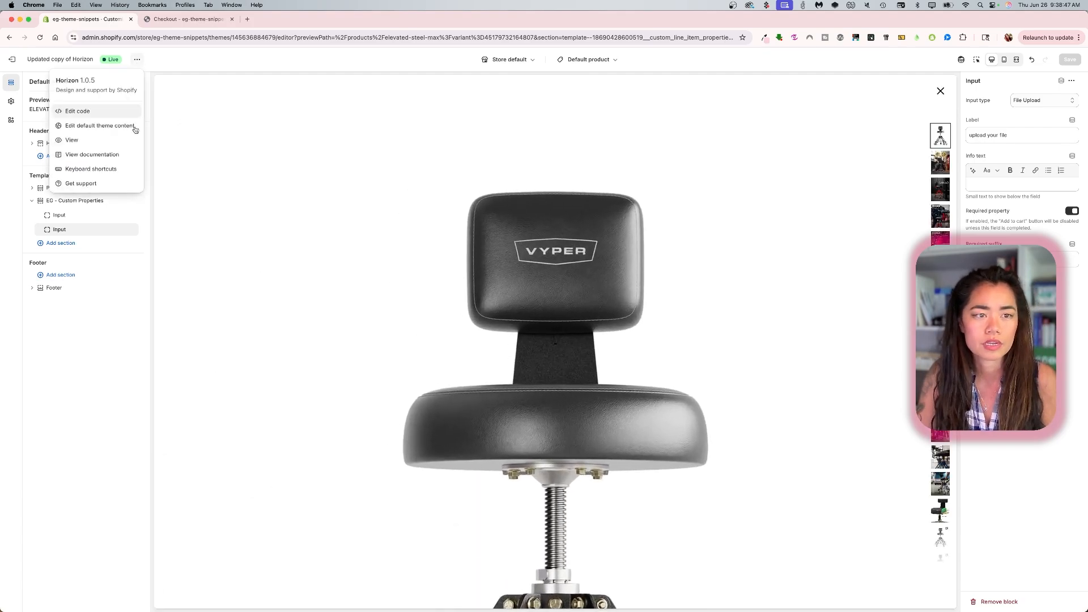
left_click(510, 213)
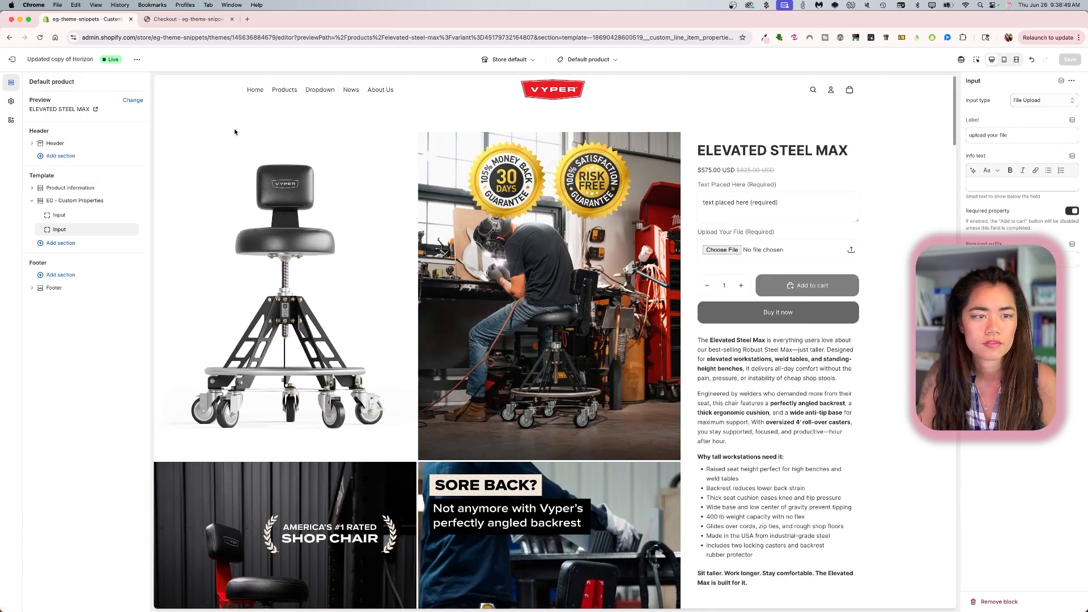
left_click(137, 60)
left_click(108, 140)
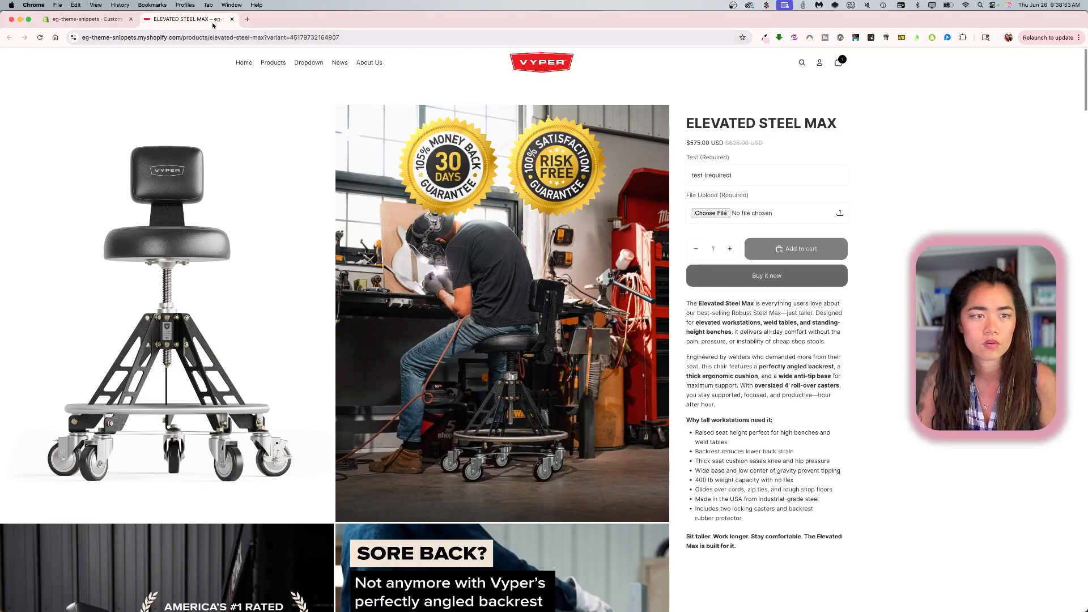
Remove the COMPLETE PACKAGE item from the storefront cart and return to the product page.
left_click(838, 62)
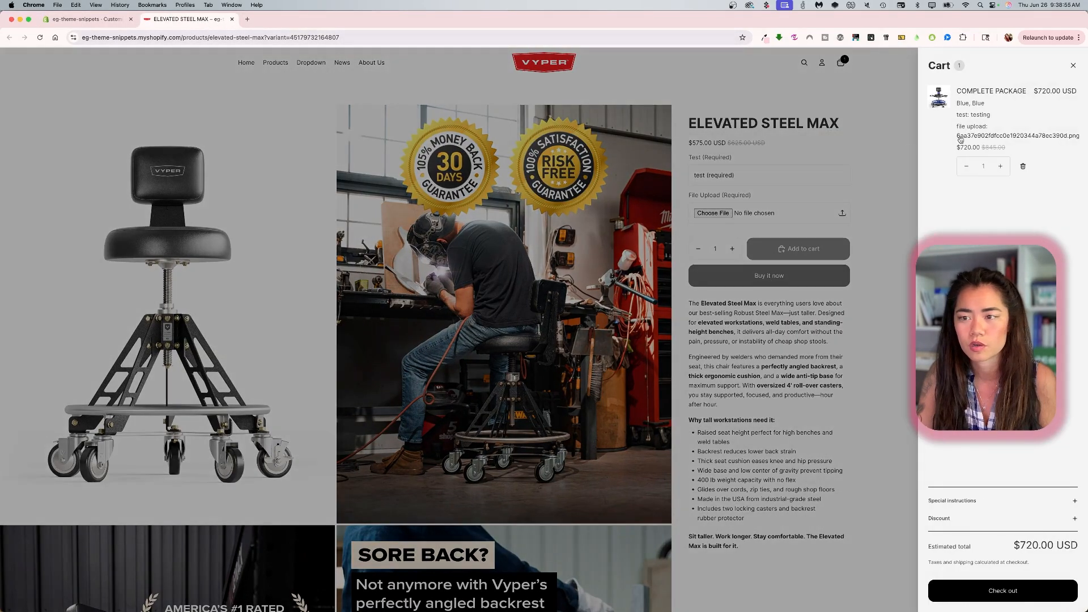
left_click(1022, 167)
left_click(897, 145)
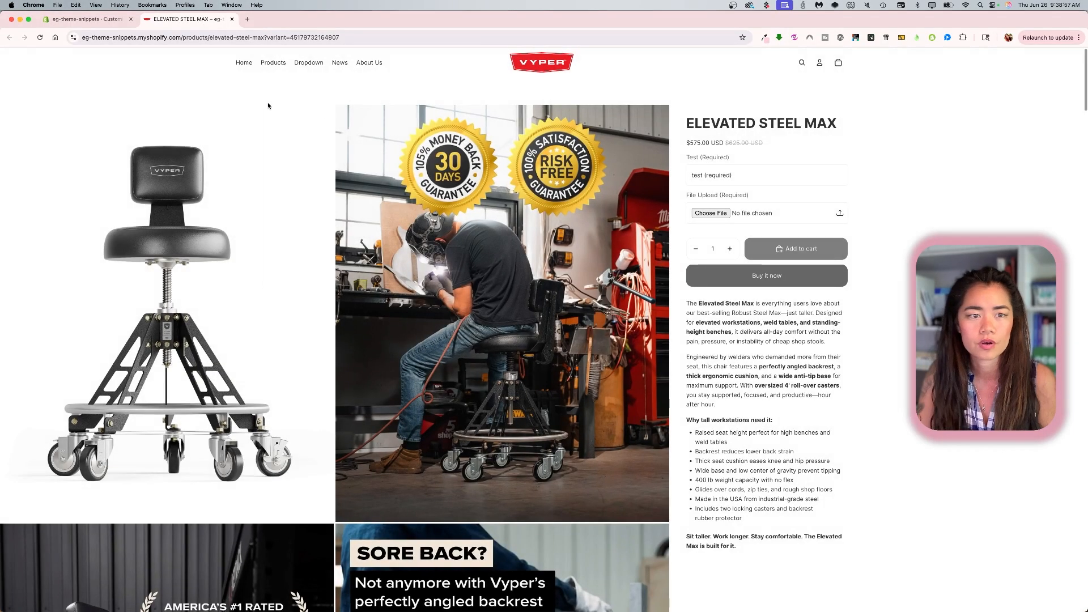
right_click(267, 102)
left_click(299, 126)
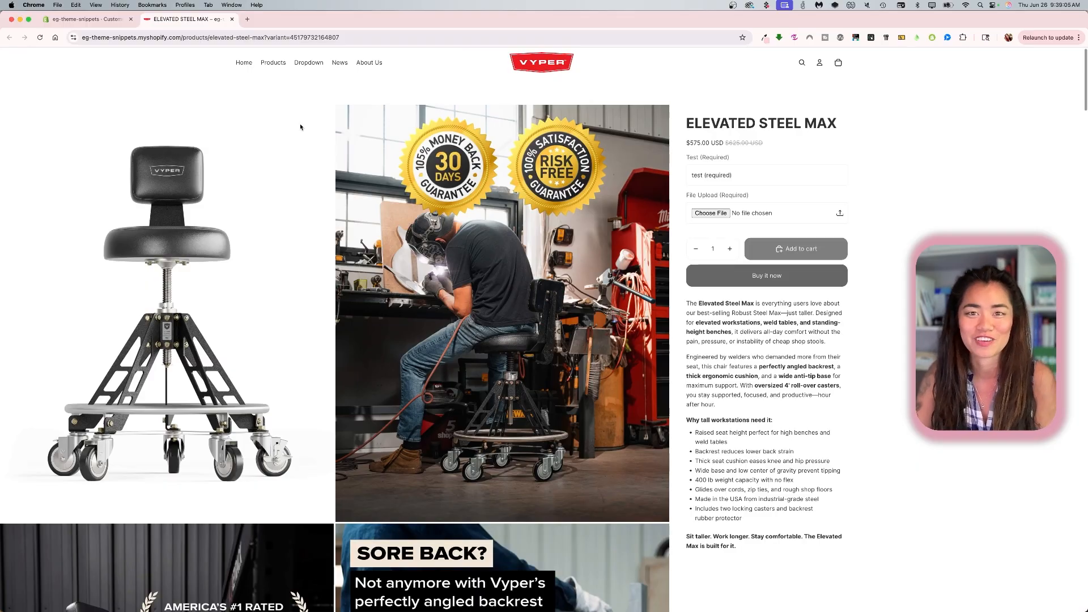
Fill the required Test field with "test order" and choose Leftaed.png from Downloads for the required file upload.
left_click(708, 179)
type("test  order")
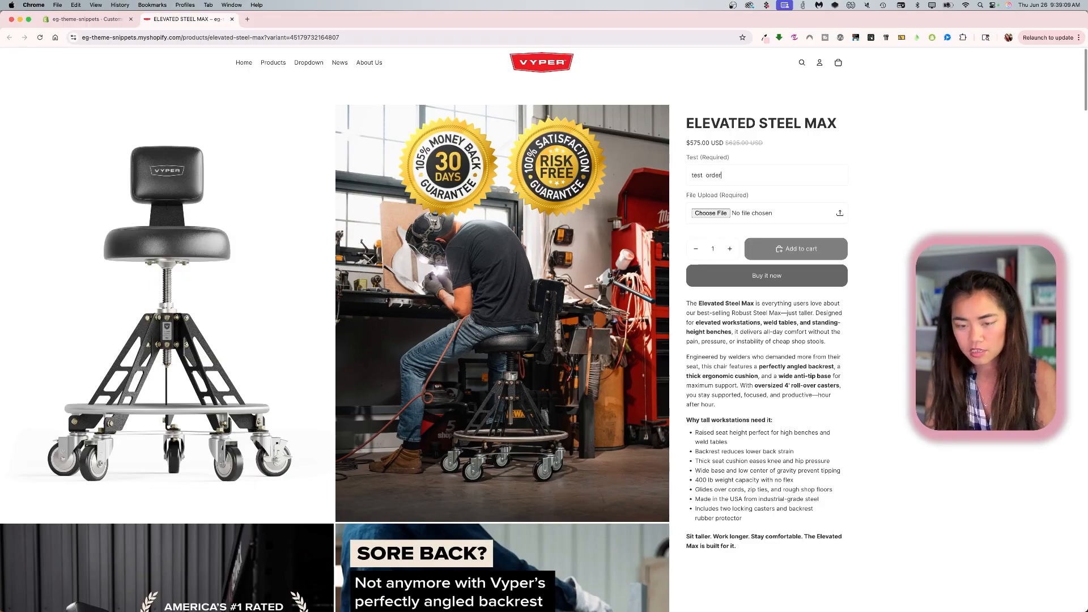
left_click(755, 219)
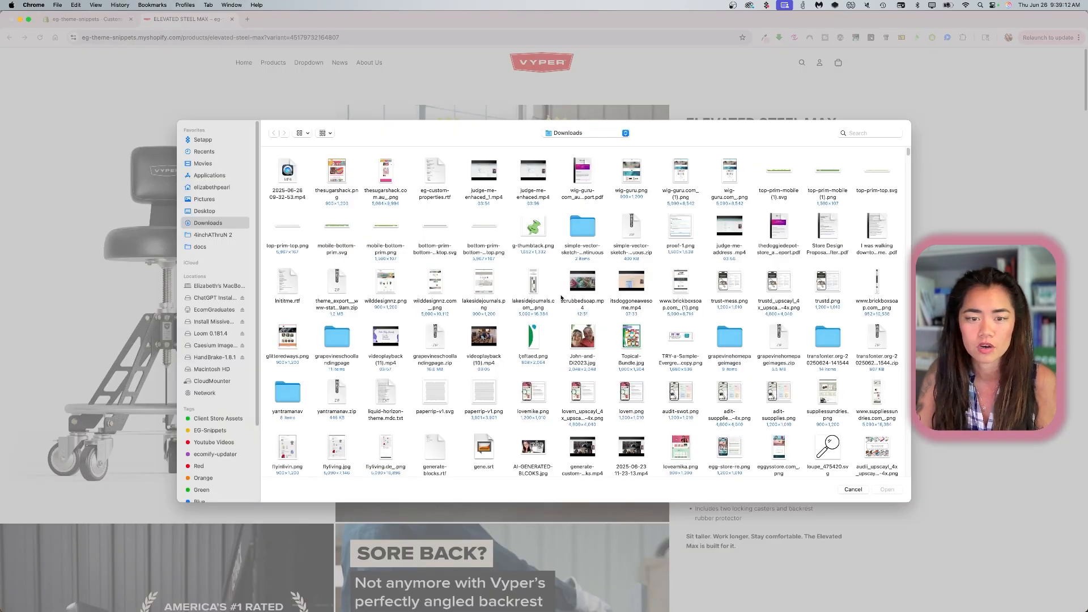
double_click(547, 347)
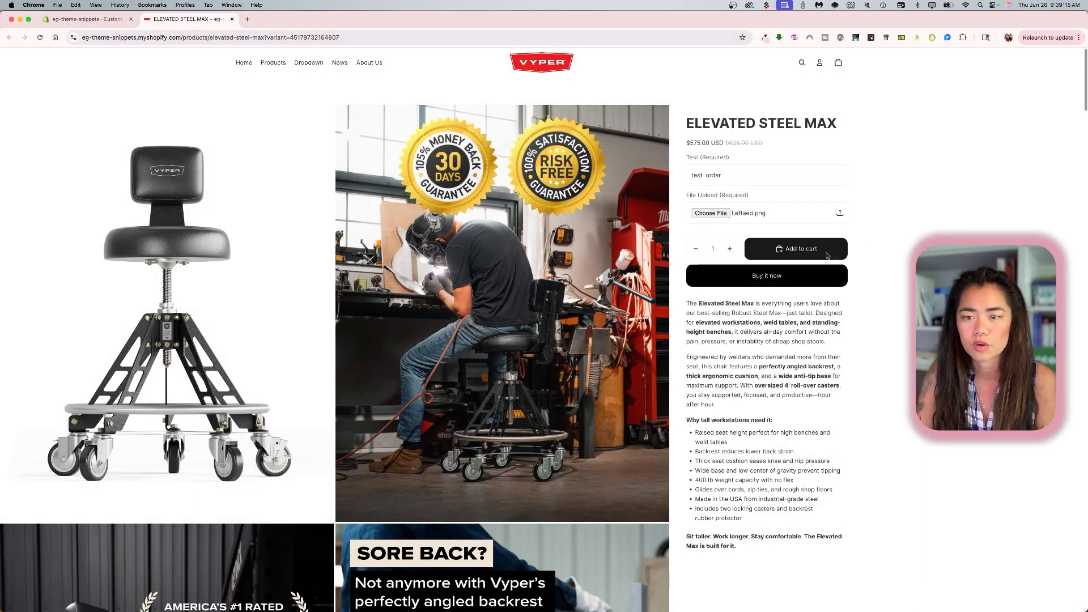
Add the customized ELEVATED STEEL MAX to the cart and proceed to checkout to inspect its line item properties.
left_click(826, 256)
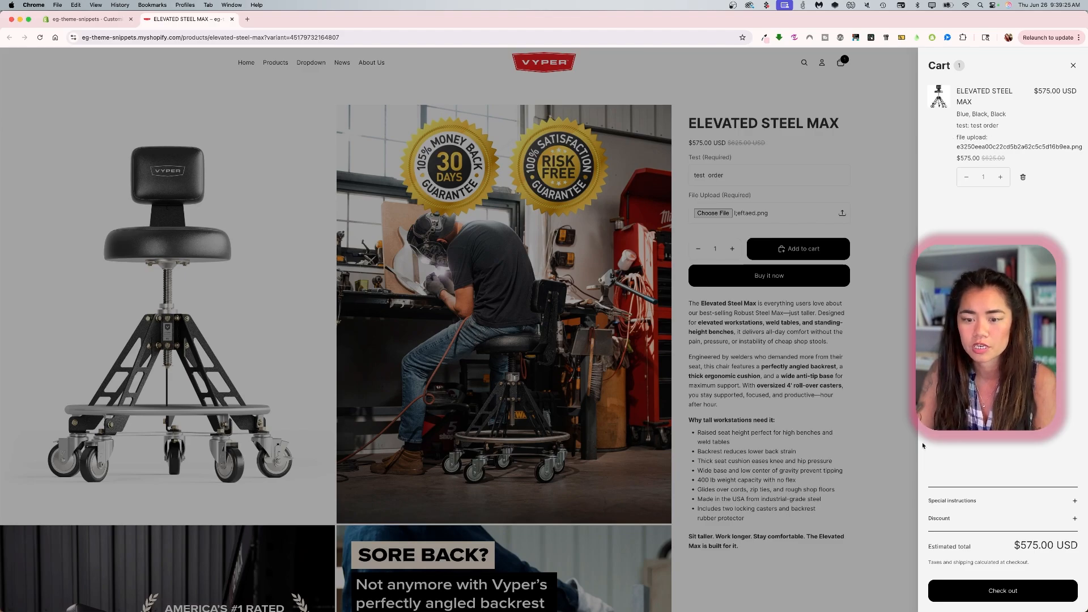
left_click(1018, 590)
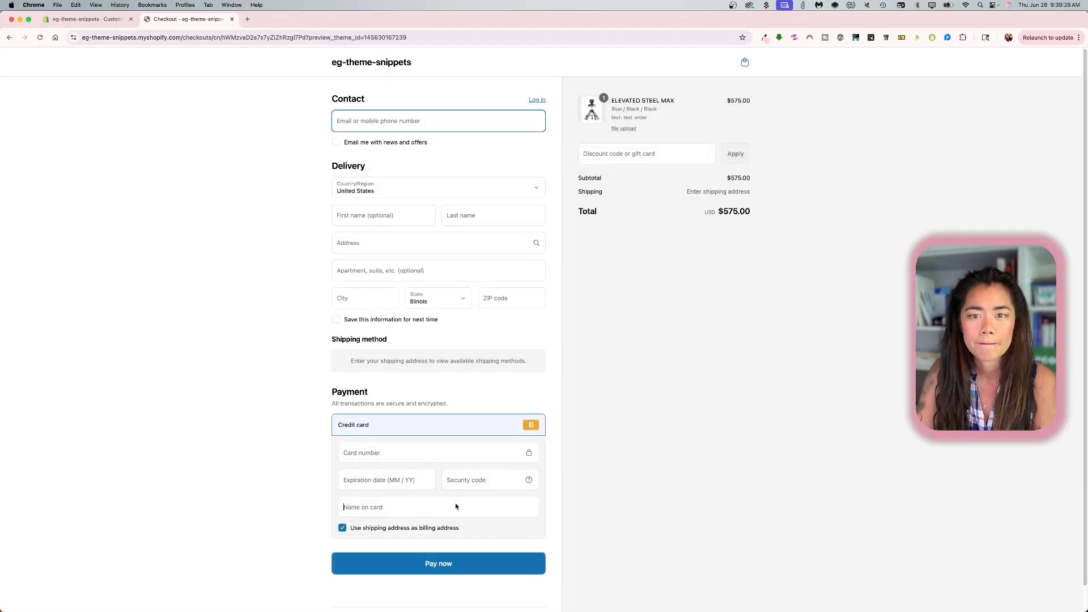
left_click(454, 502)
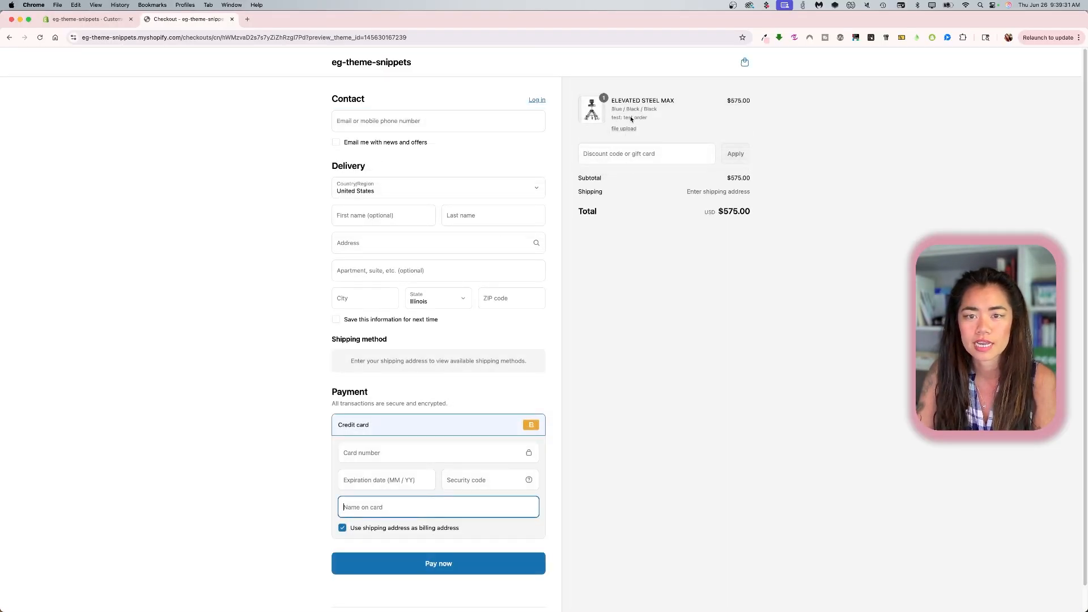
left_click(658, 256)
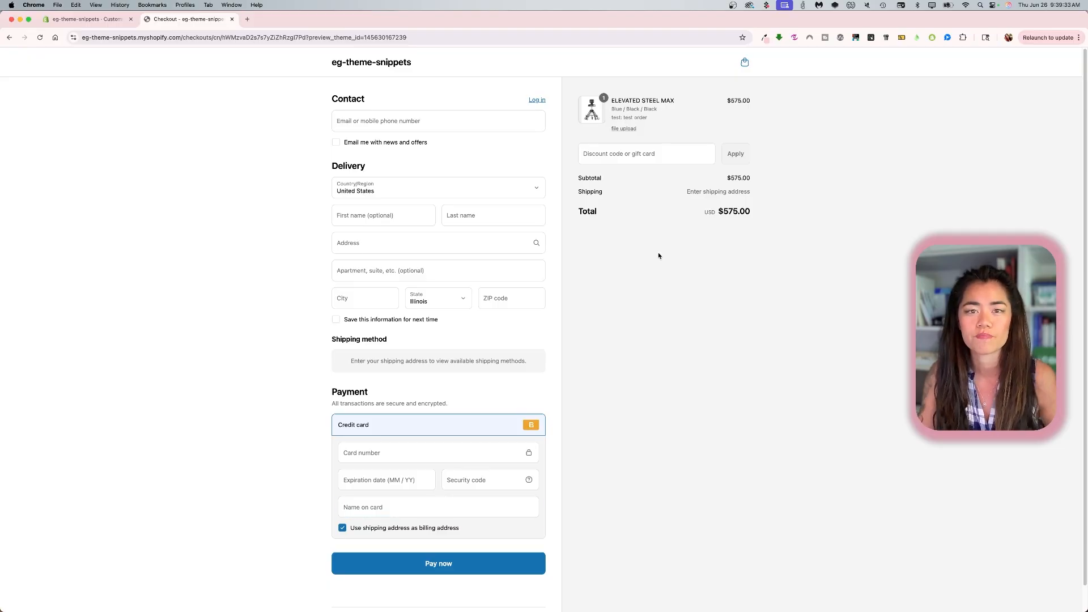